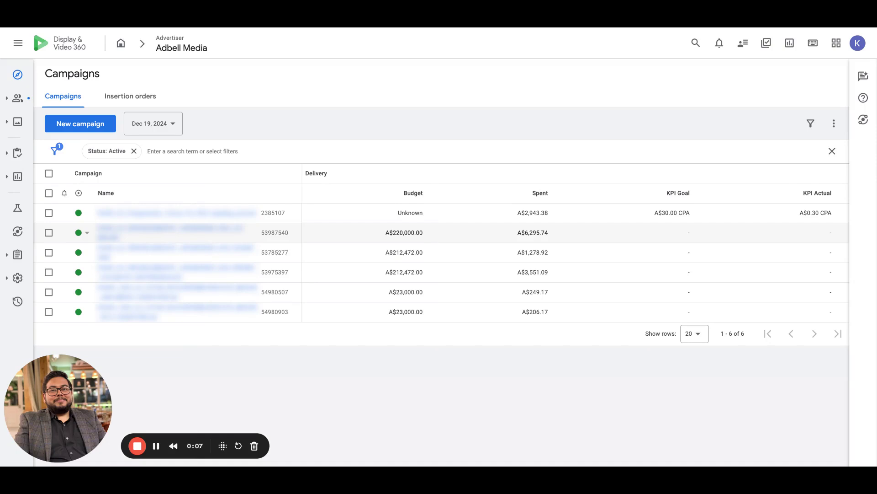
Step: Create a new campaign and enter 'test' as the campaign name
left_click(72, 125)
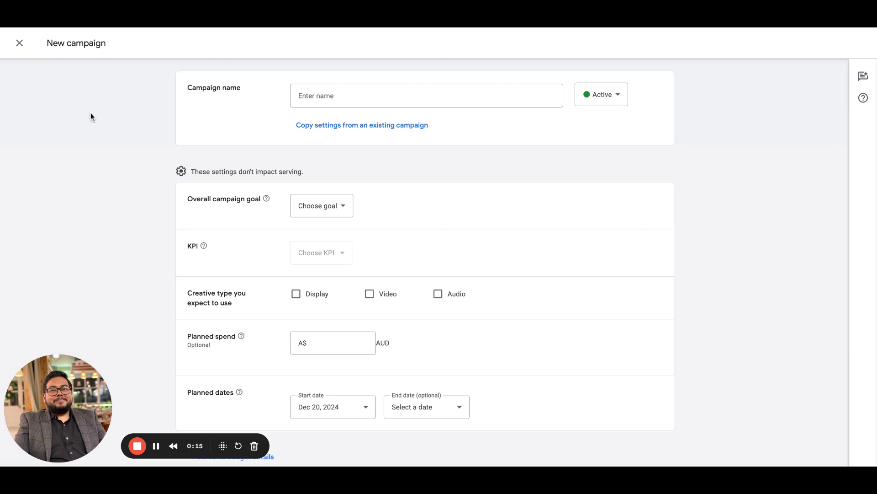
left_click(399, 90)
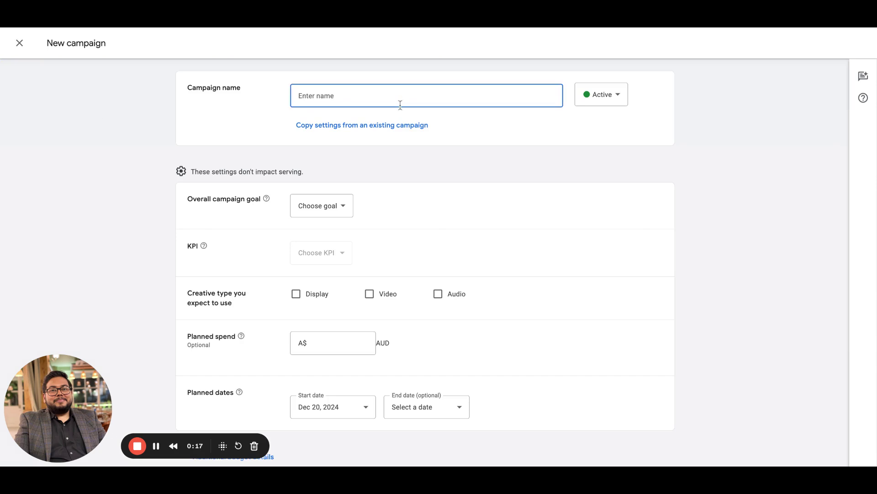
type("test")
left_click(342, 207)
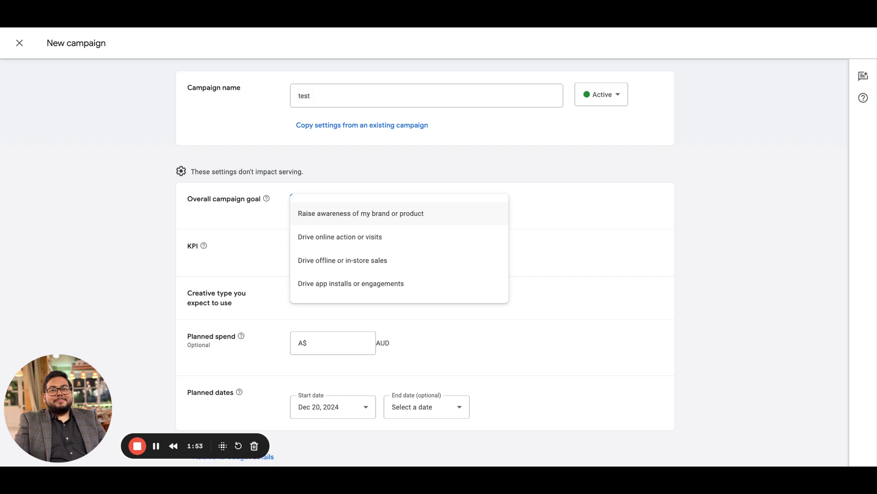
Step: Set the overall goal to 'Raise awareness of my brand or product' and browse the KPI options
left_click(341, 214)
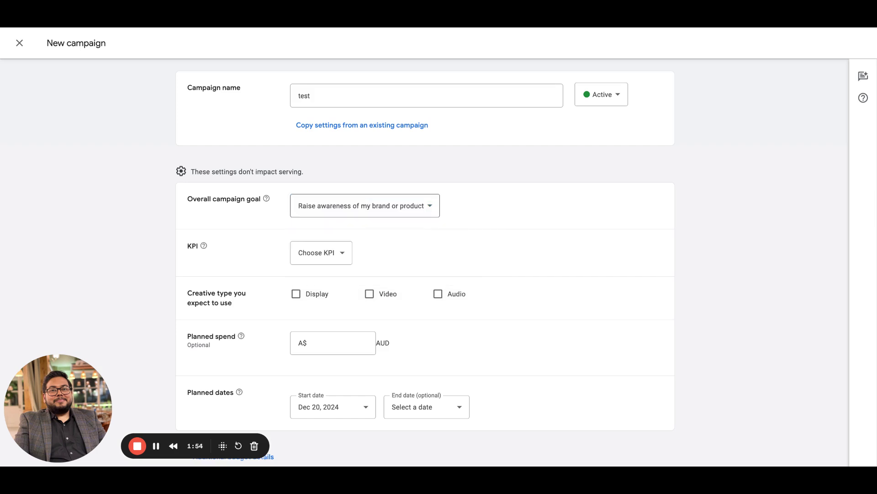
left_click(347, 251)
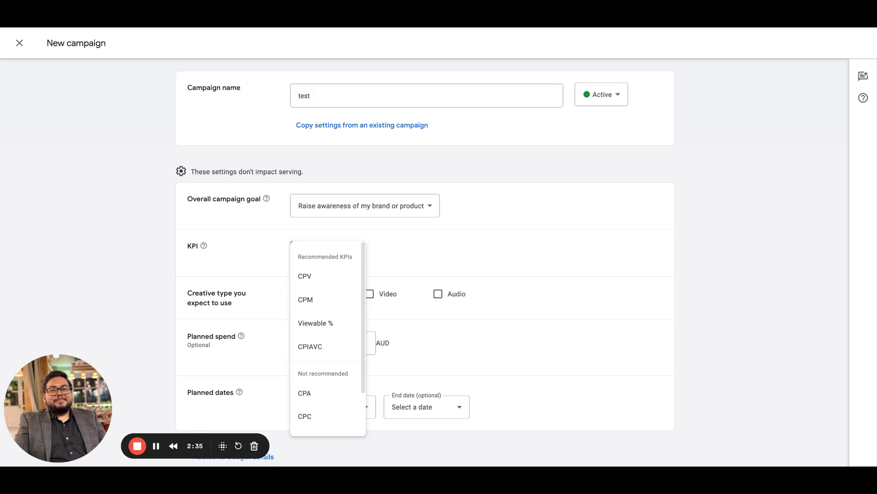
scroll(308, 320, "down", 2)
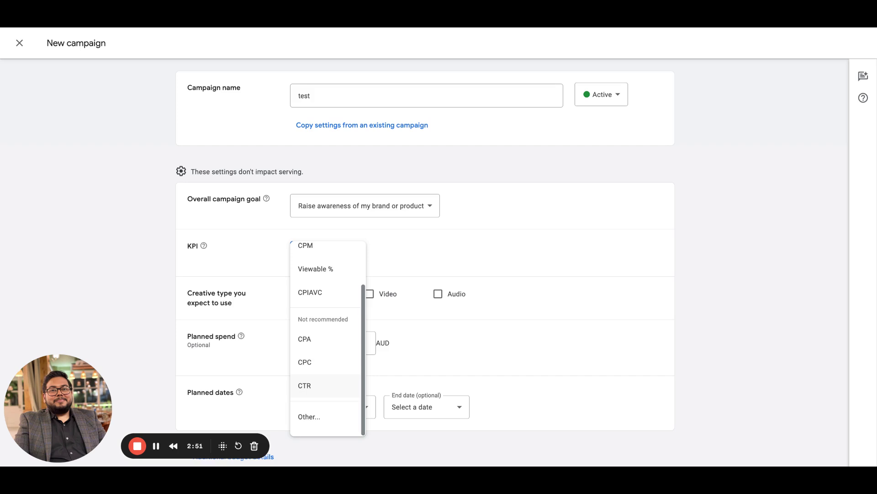
scroll(336, 288, "up", 3)
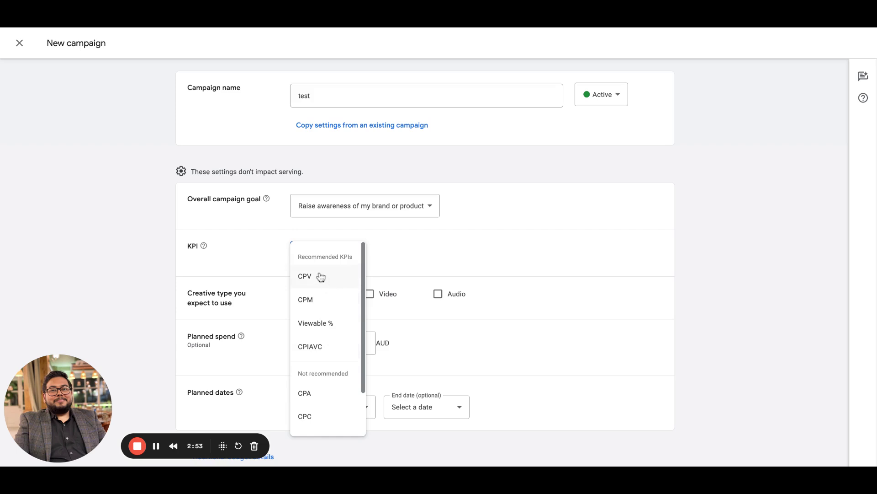
Step: Set the KPI to CPM with an A$8 goal and mark Display as the expected creative type
left_click(322, 302)
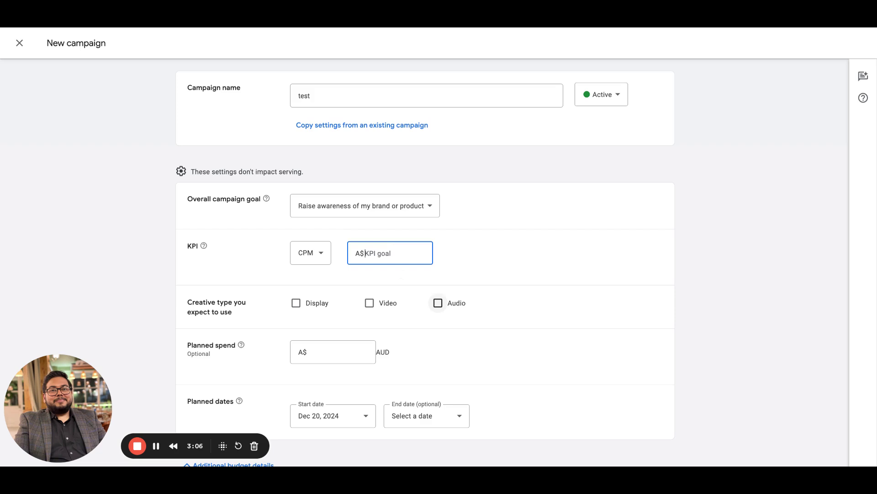
type("8")
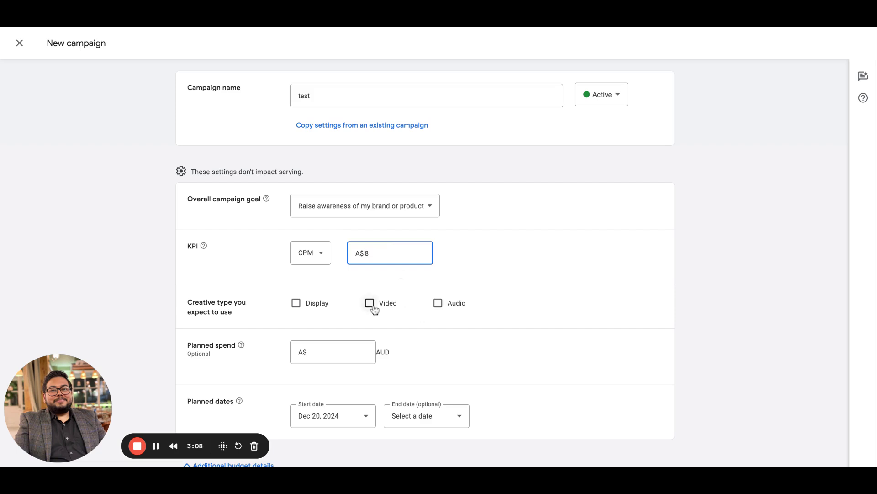
scroll(352, 270, "down", 1)
scroll(350, 266, "down", 1)
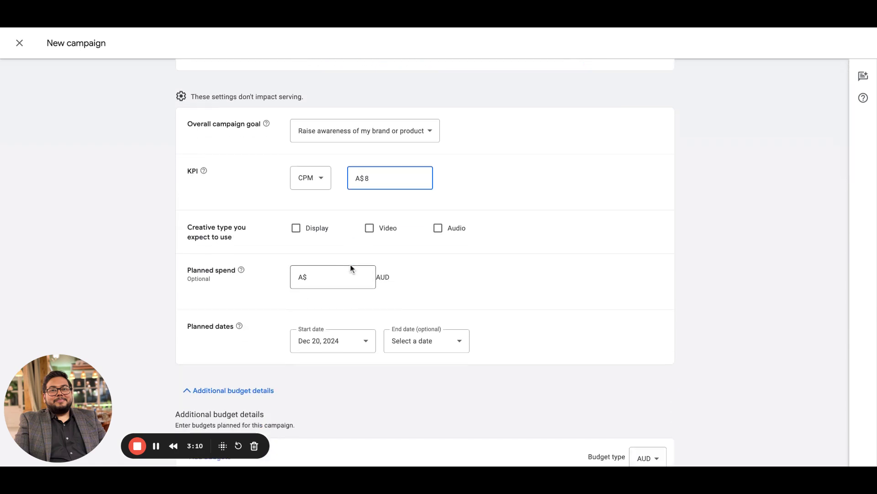
left_click(320, 231)
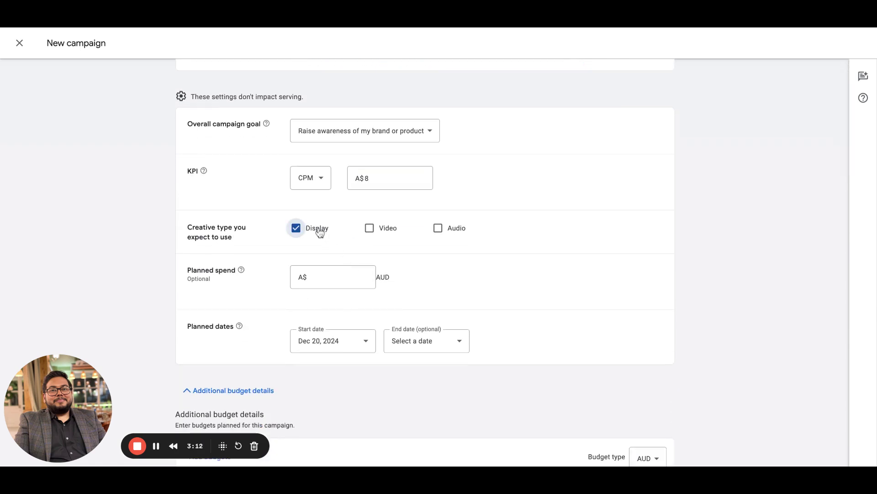
left_click(324, 277)
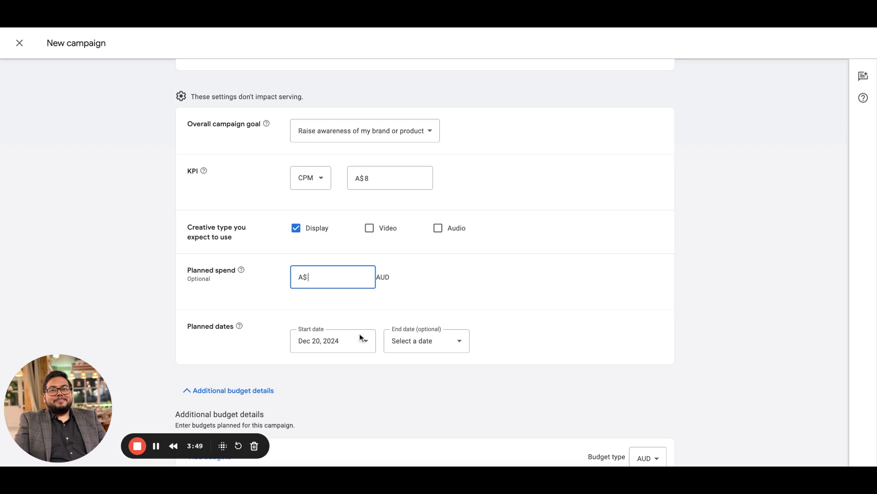
Step: Keep the start date at Dec 20, 2024 and set the end date to Dec 31, 2024
left_click(354, 345)
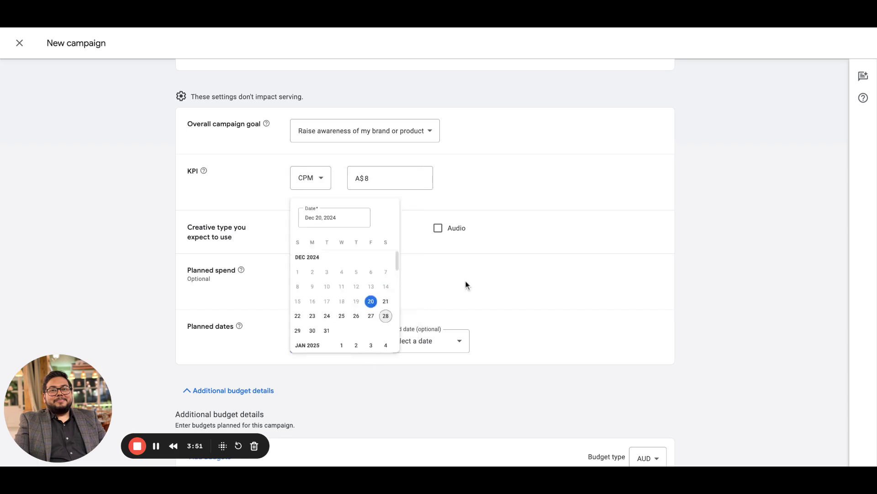
left_click(456, 300)
scroll(456, 300, "down", 2)
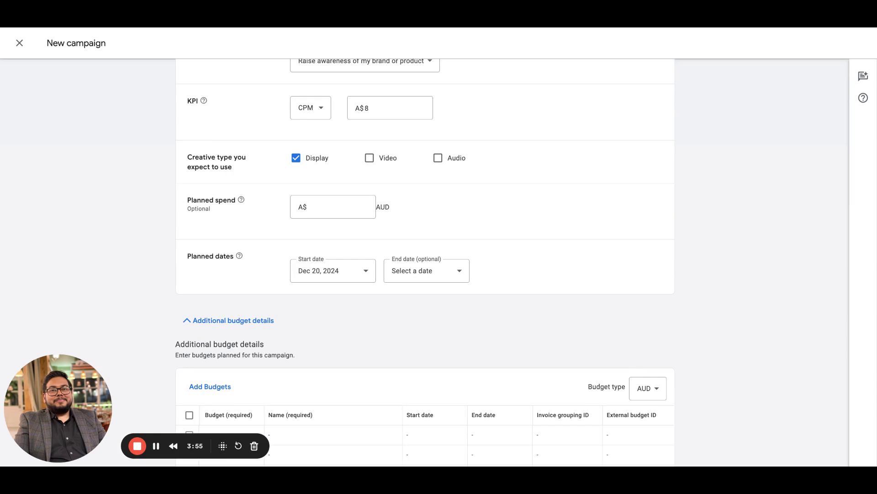
scroll(512, 251, "down", 1)
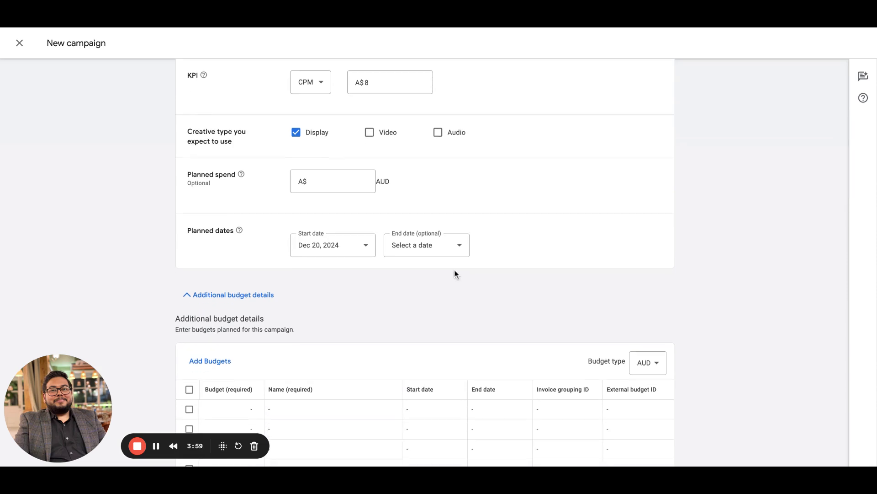
left_click(447, 253)
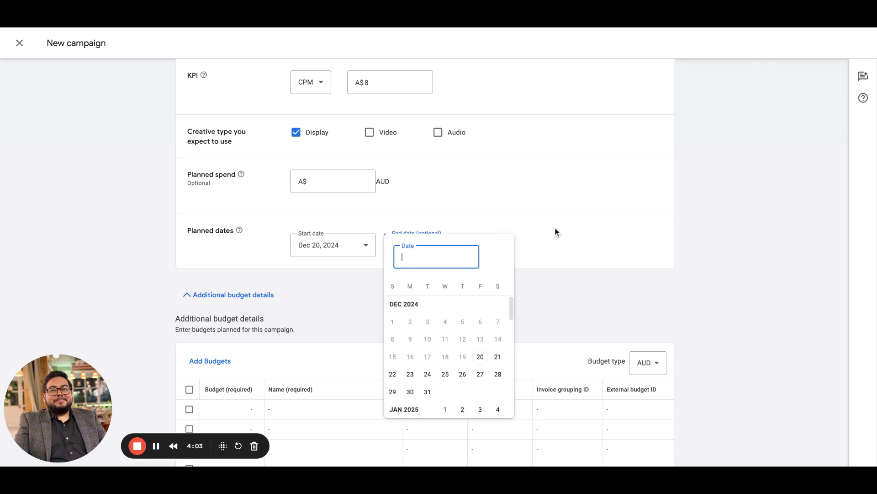
left_click(427, 391)
scroll(379, 324, "down", 3)
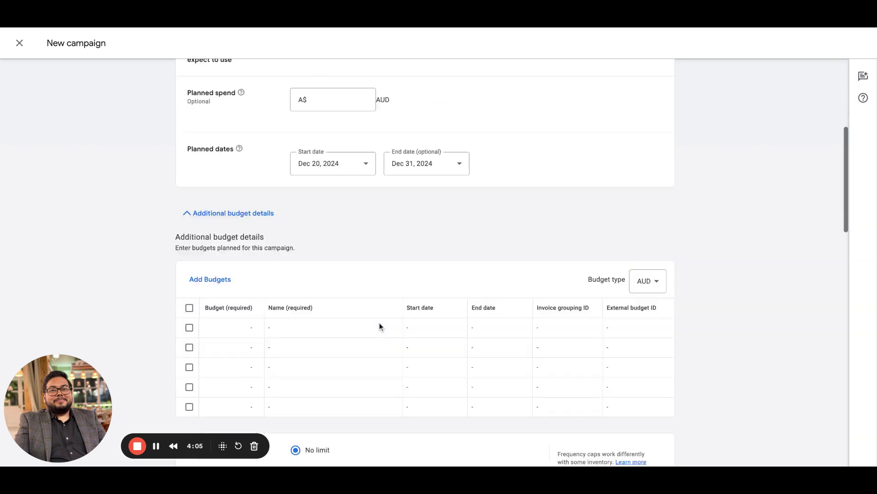
scroll(379, 326, "down", 2)
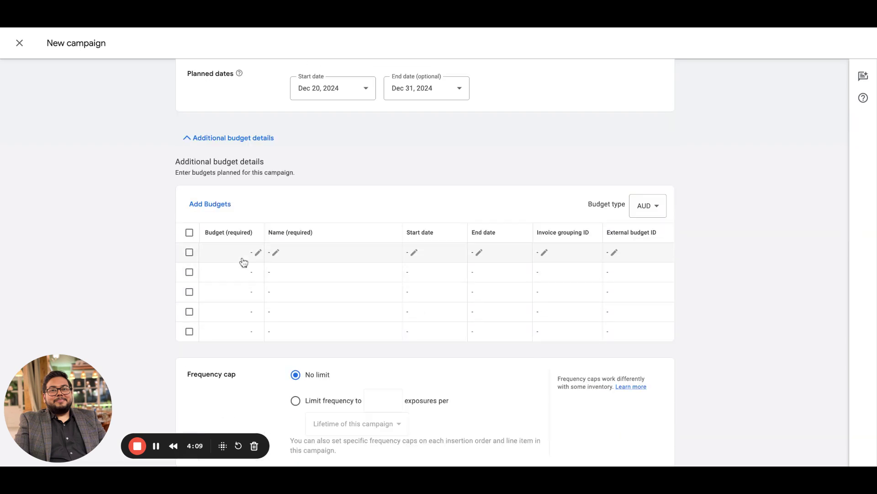
Step: Fill the first budget row: A$100, named 'Budget 1', from Dec 20 to Dec 21, 2024
left_click(259, 253)
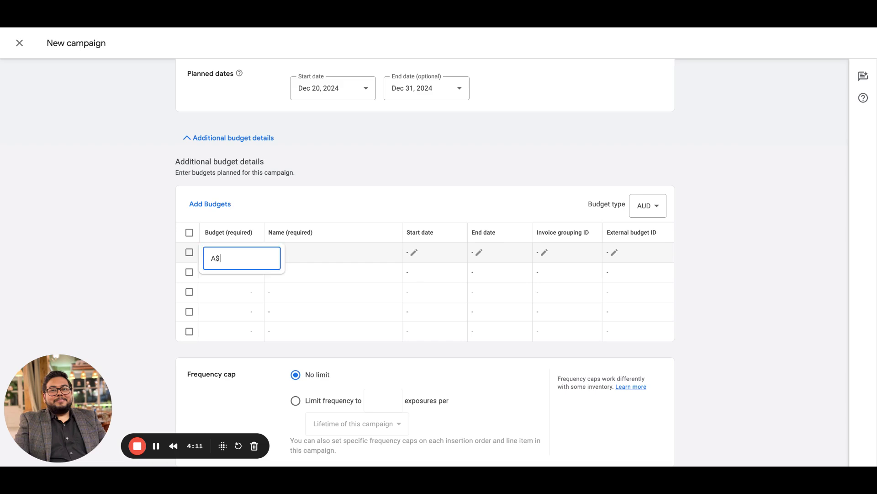
type("100")
left_click(368, 251)
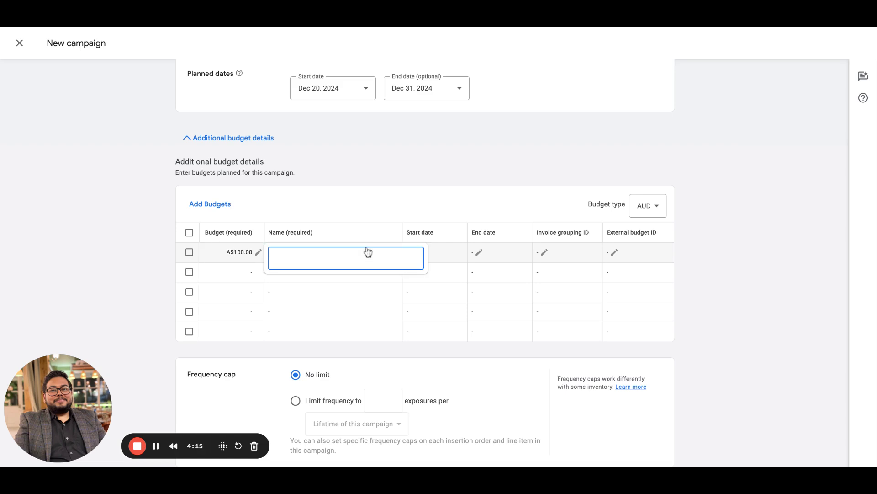
type("Budget 1")
left_click(441, 264)
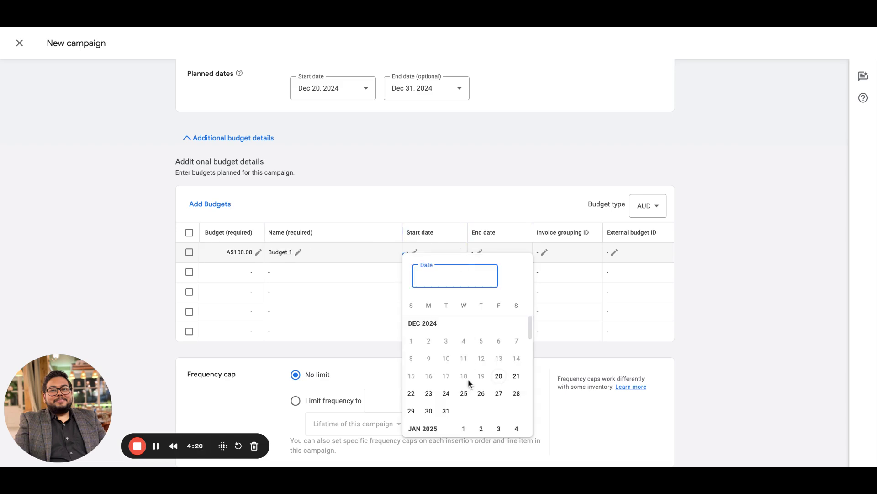
left_click(499, 377)
left_click(502, 256)
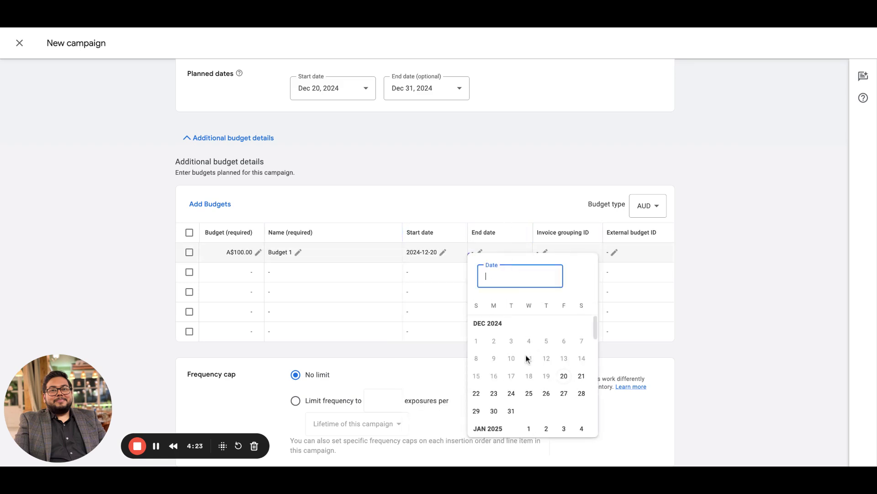
left_click(582, 377)
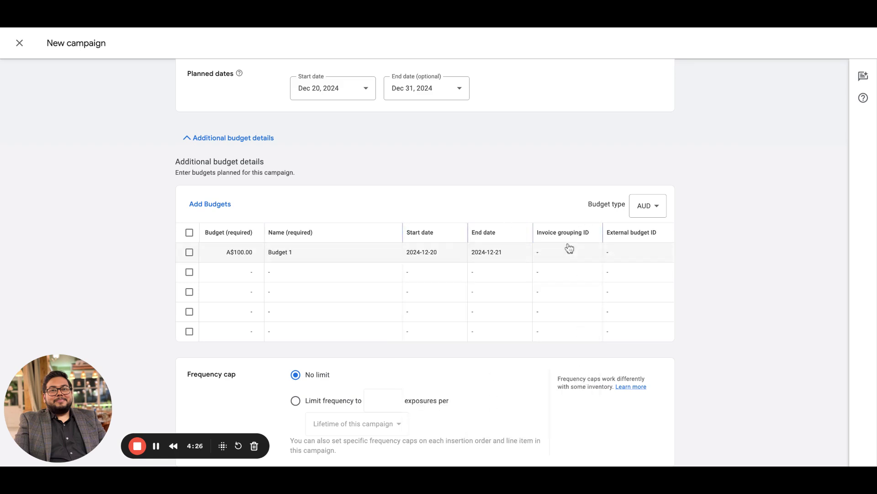
scroll(478, 318, "down", 1)
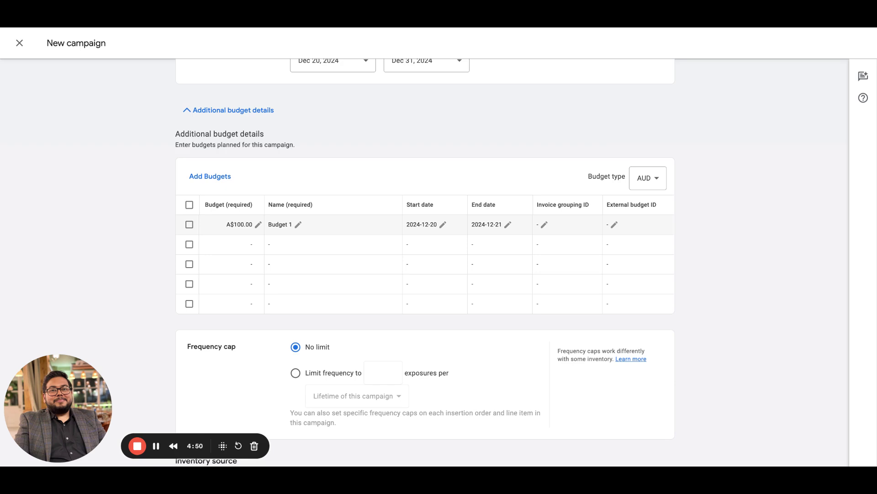
scroll(425, 260, "down", 5)
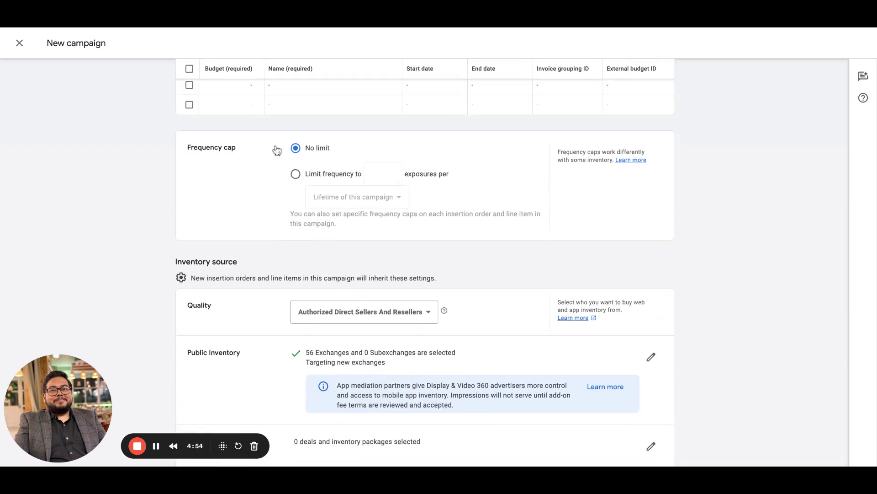
left_click(305, 176)
left_click(375, 172)
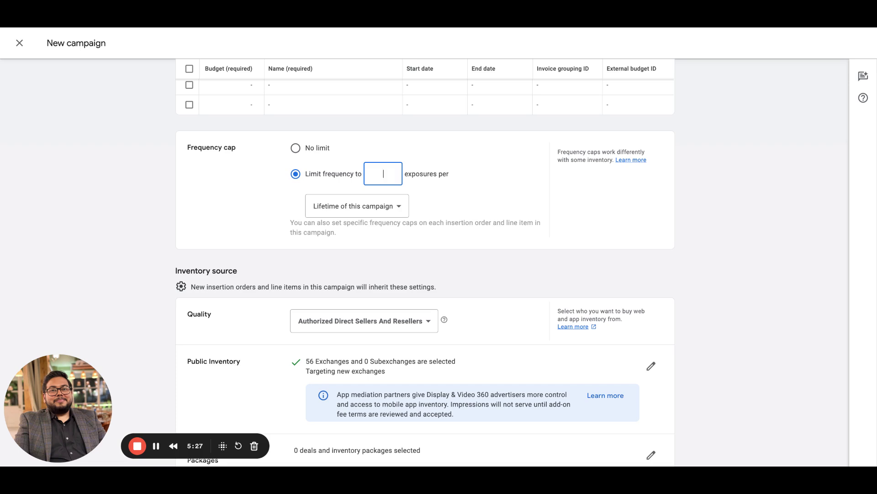
type("5")
left_click(391, 205)
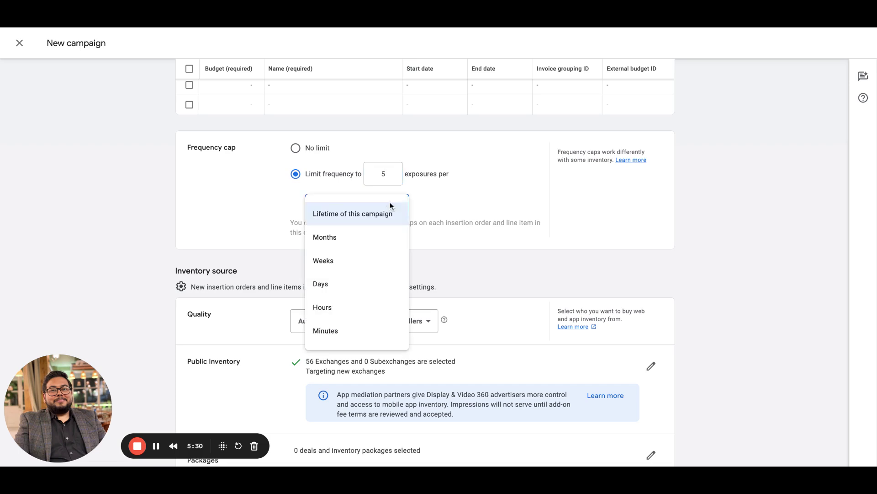
left_click(376, 262)
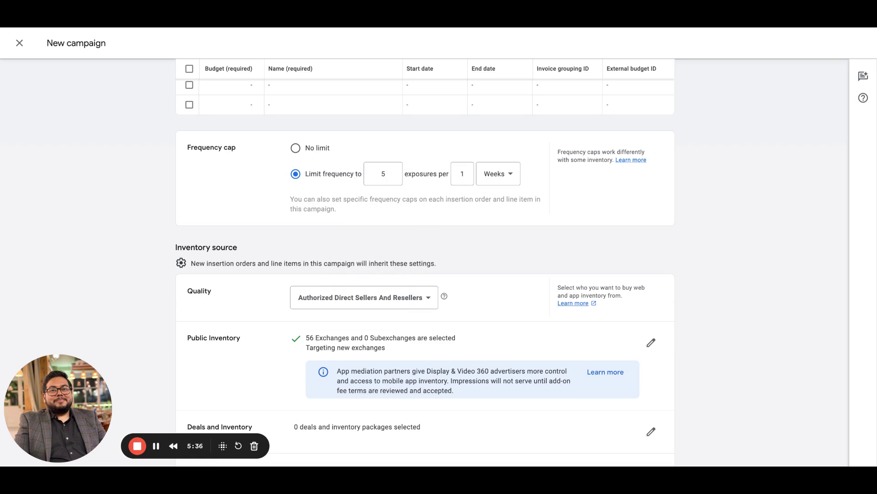
scroll(425, 261, "down", 3)
scroll(425, 261, "up", 3)
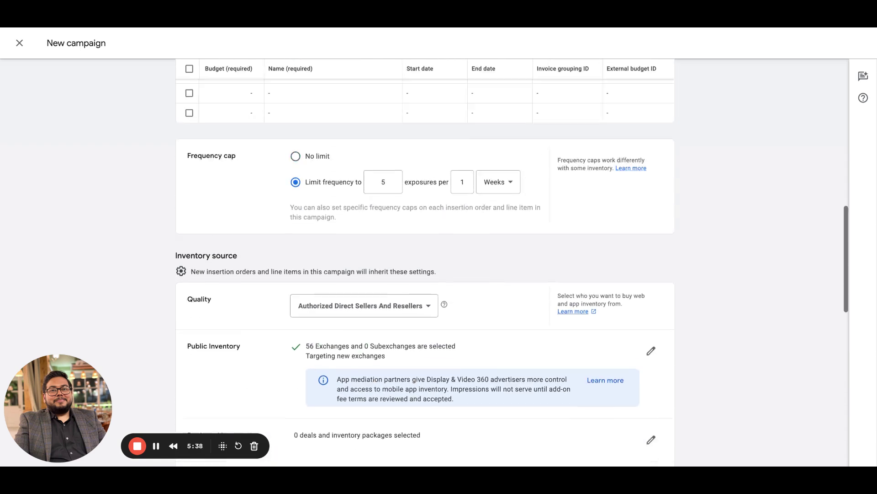
Step: Reselect Authorized Direct Sellers And Resellers as the inventory quality
scroll(425, 274, "up", 1)
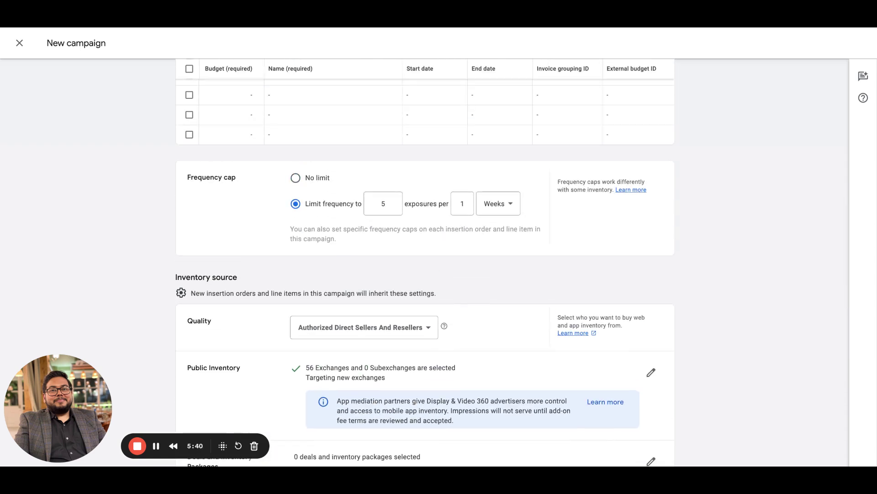
scroll(425, 260, "down", 3)
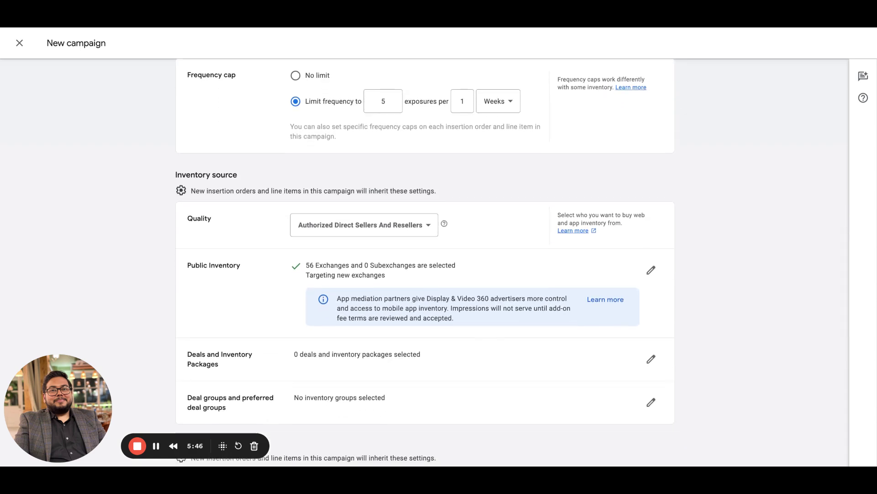
scroll(512, 264, "down", 1)
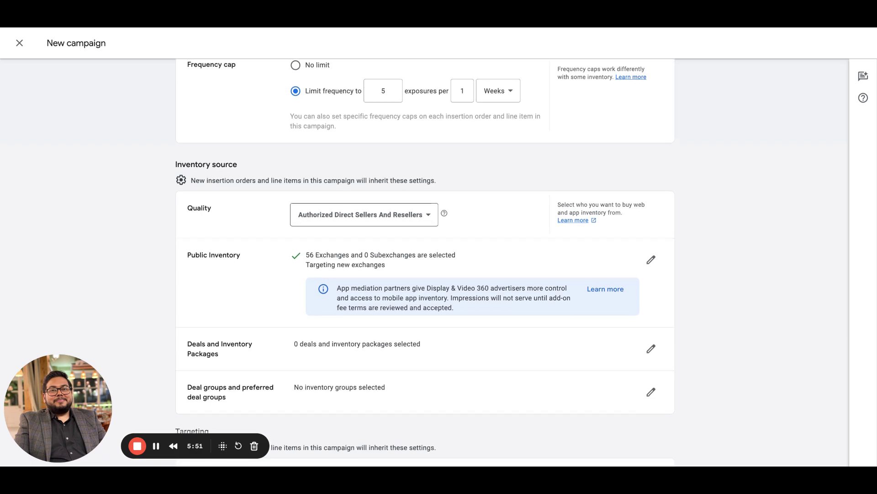
scroll(511, 261, "down", 4)
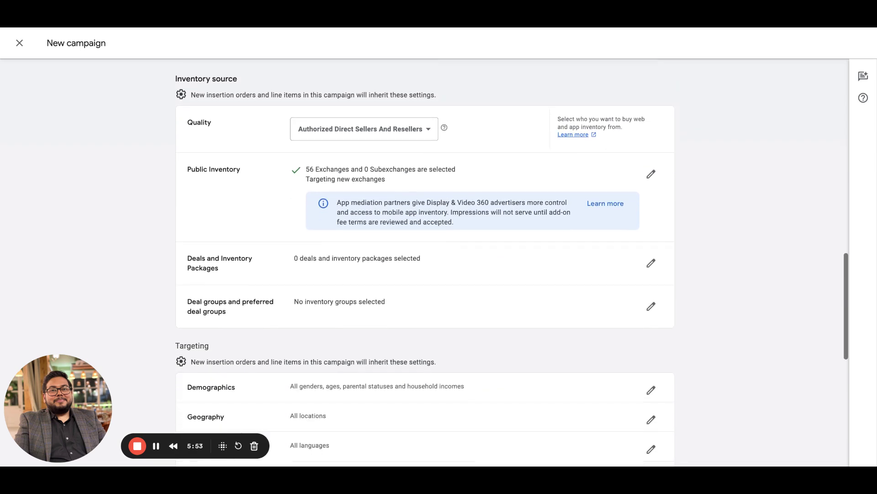
scroll(382, 280, "down", 2)
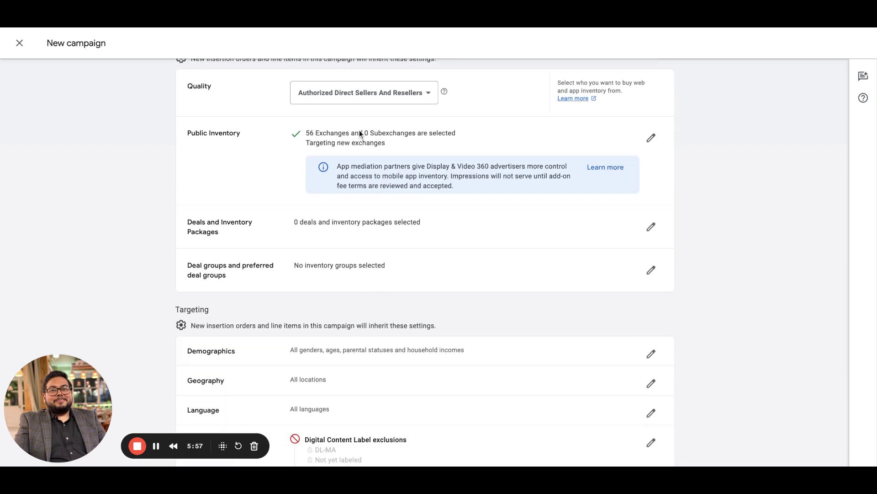
left_click(358, 98)
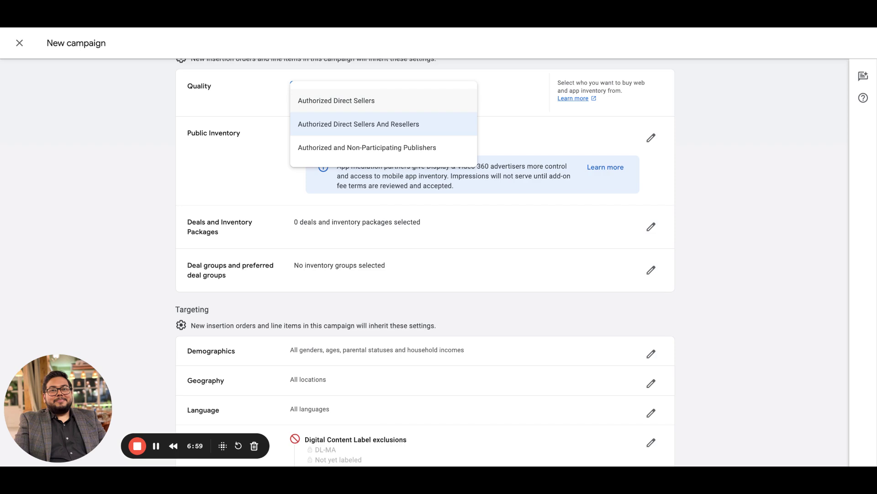
left_click(271, 166)
Step: Confirm the same quality choice again and scroll down to the Targeting section
scroll(272, 166, "down", 3)
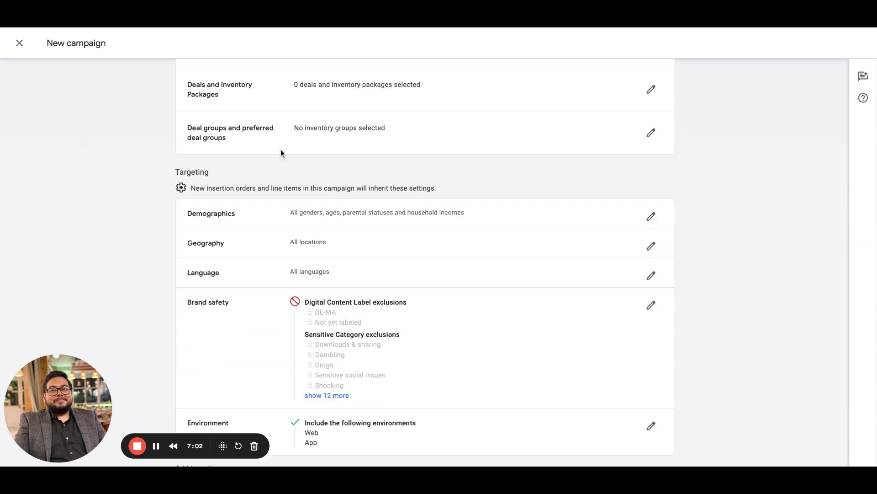
scroll(309, 170, "up", 3)
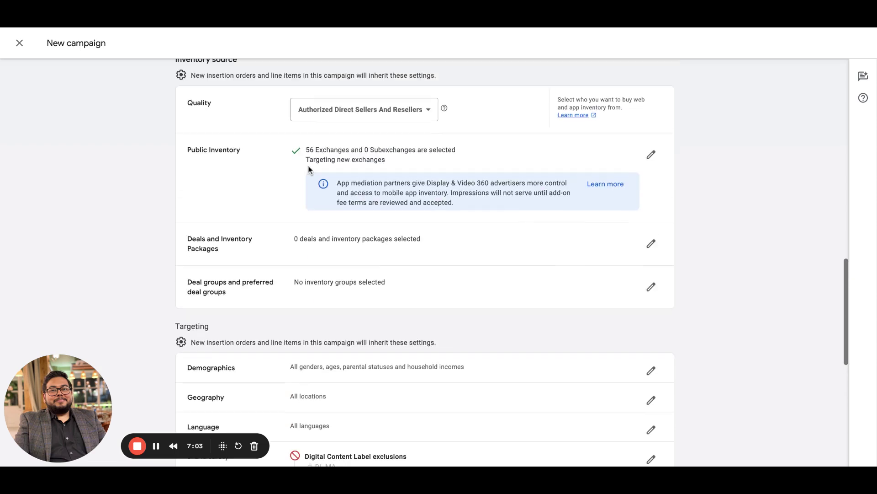
left_click(332, 106)
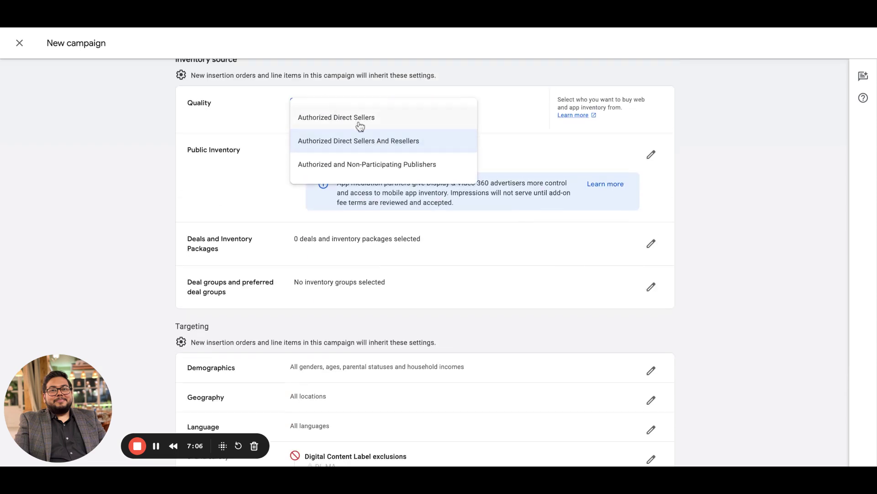
left_click(360, 141)
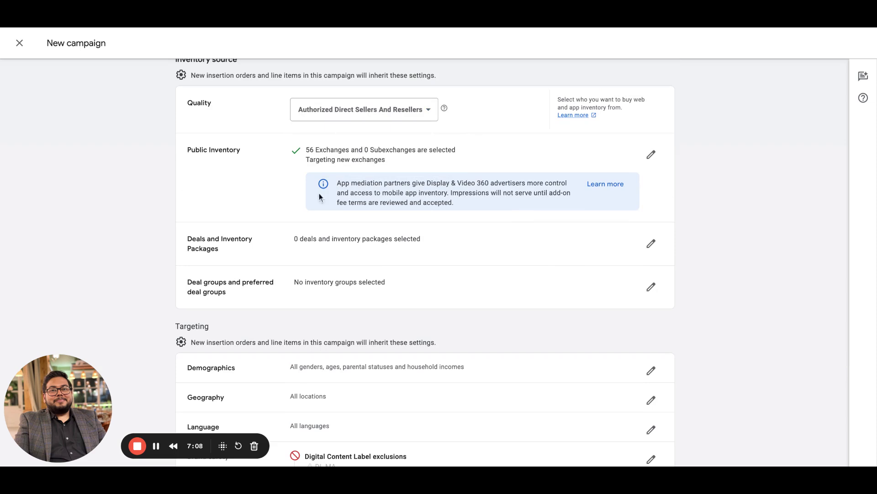
scroll(319, 192, "down", 2)
scroll(307, 211, "up", 1)
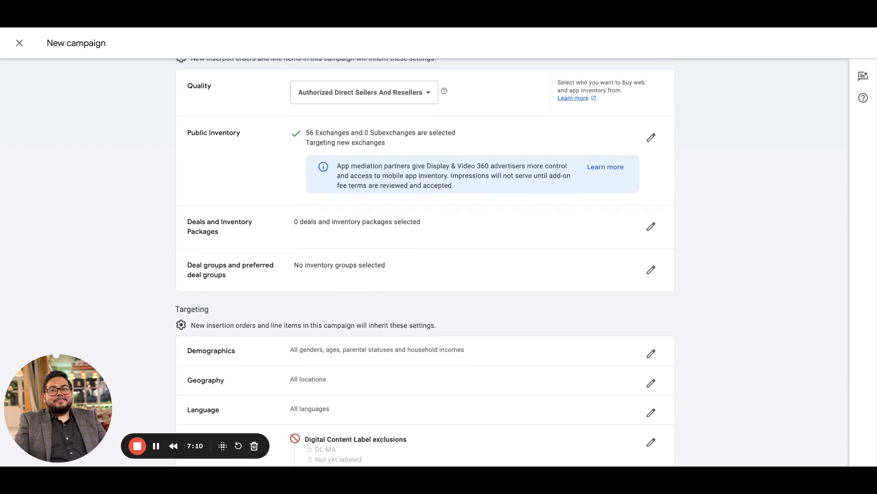
scroll(306, 210, "down", 2)
scroll(280, 110, "down", 3)
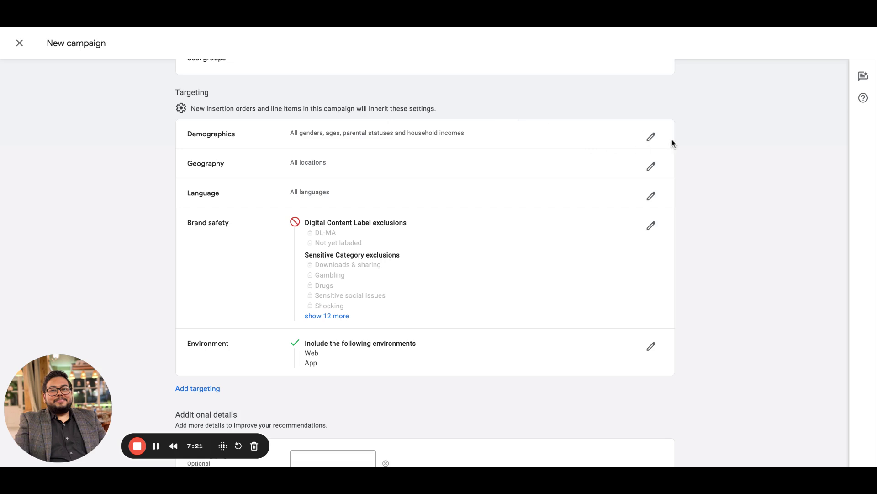
Step: Limit demographics to males aged 25–34 with Not a parent parental status
left_click(650, 137)
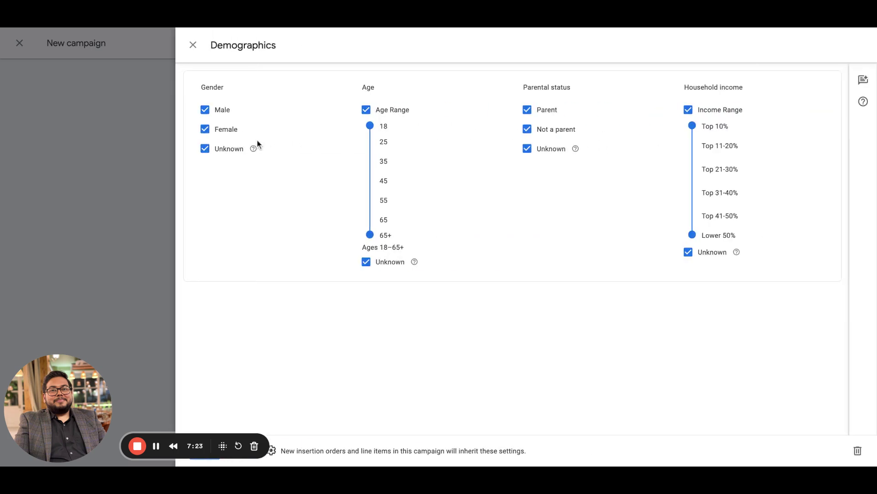
left_click(227, 131)
left_click(236, 156)
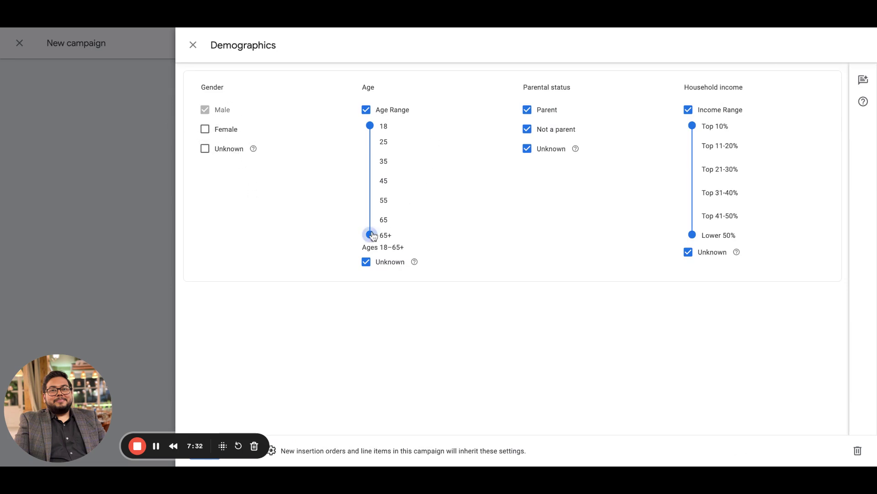
left_click(374, 128)
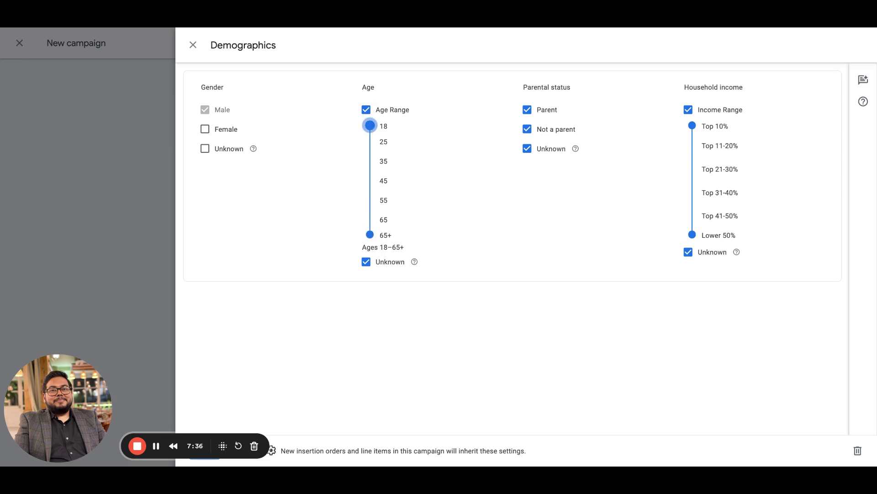
left_click_drag(374, 128, 372, 141)
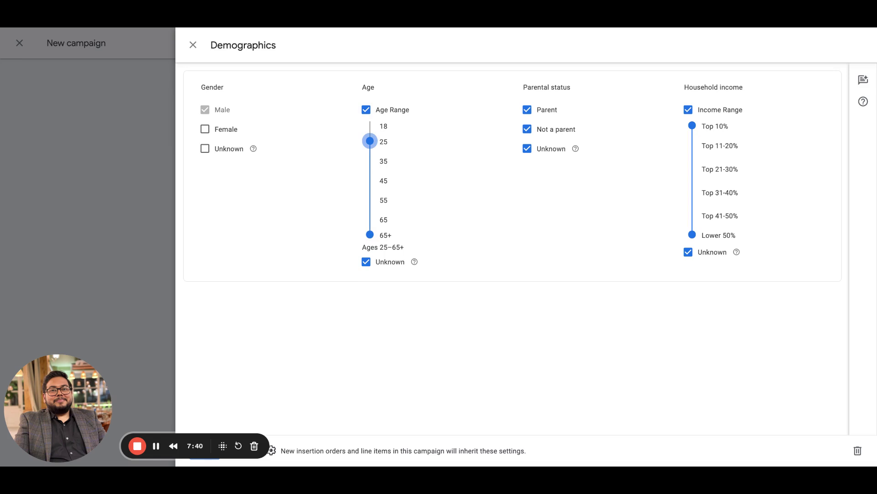
left_click_drag(370, 235, 370, 161)
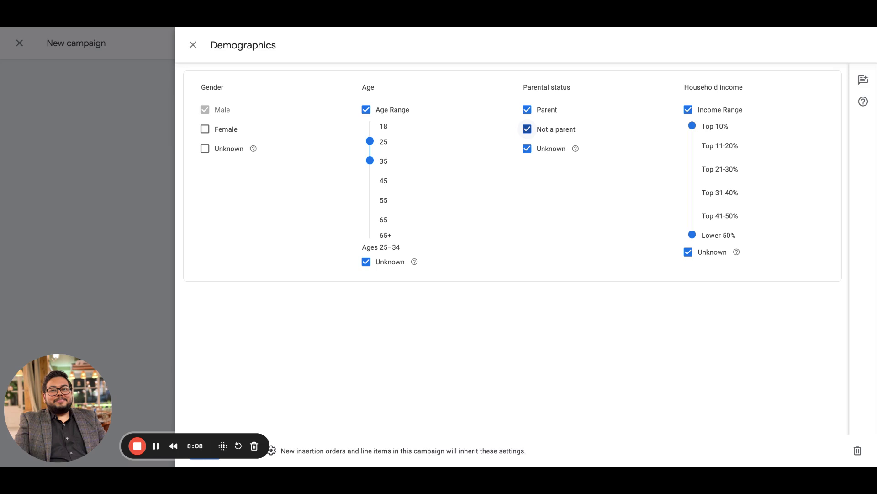
left_click(528, 129)
left_click(543, 110)
left_click(553, 132)
Step: Include India in geography targeting and exclude Delhi
left_click(196, 461)
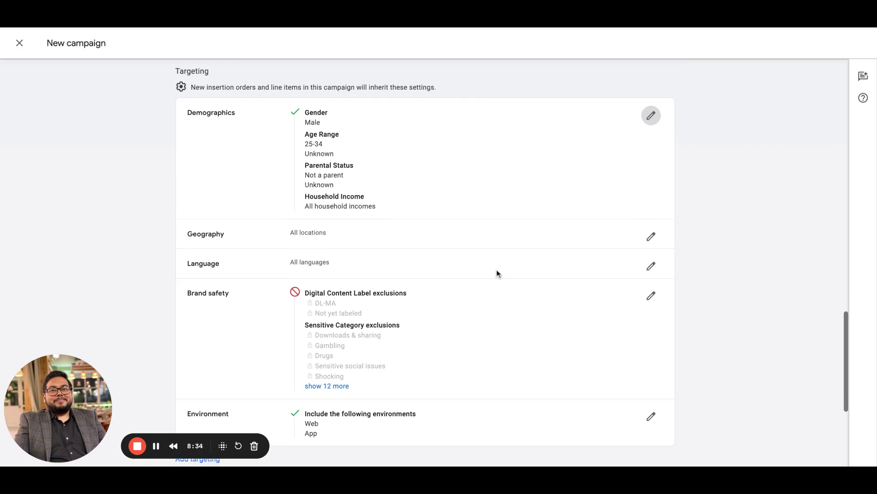
left_click(651, 235)
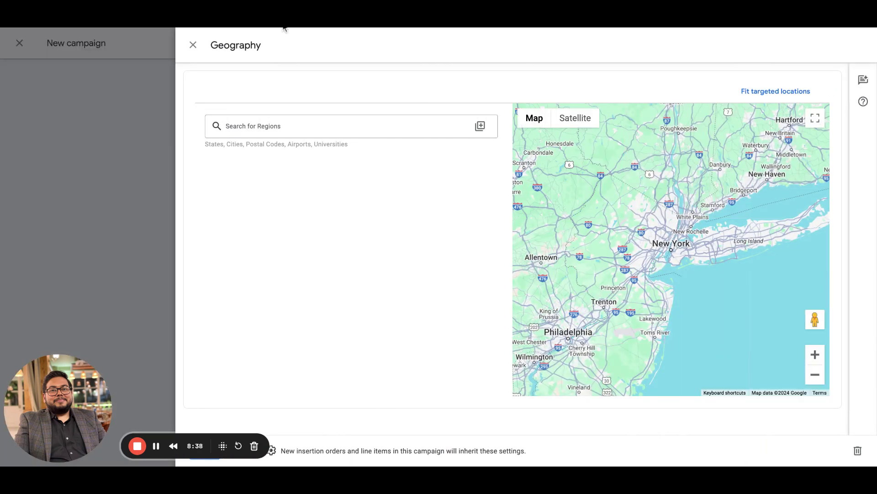
left_click(303, 122)
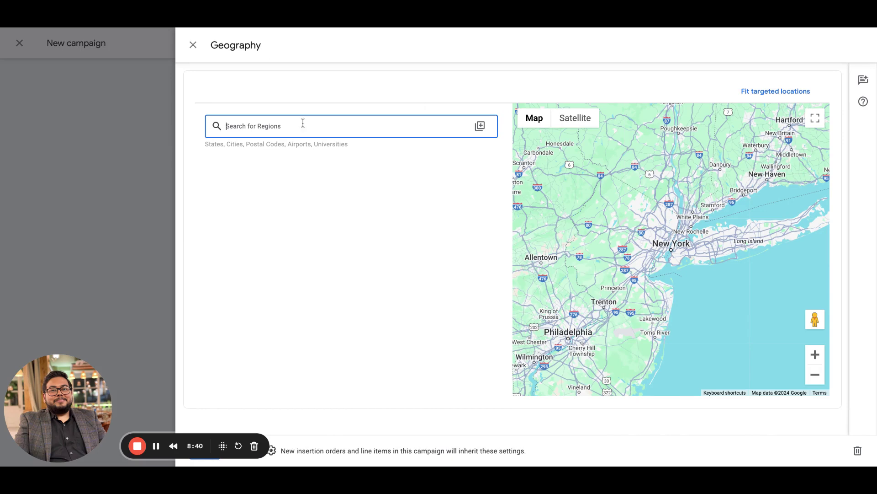
type("India")
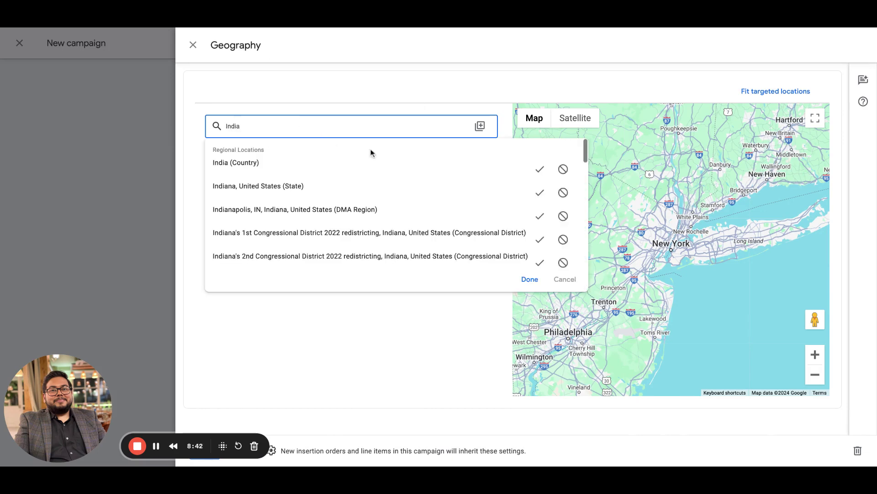
left_click(530, 279)
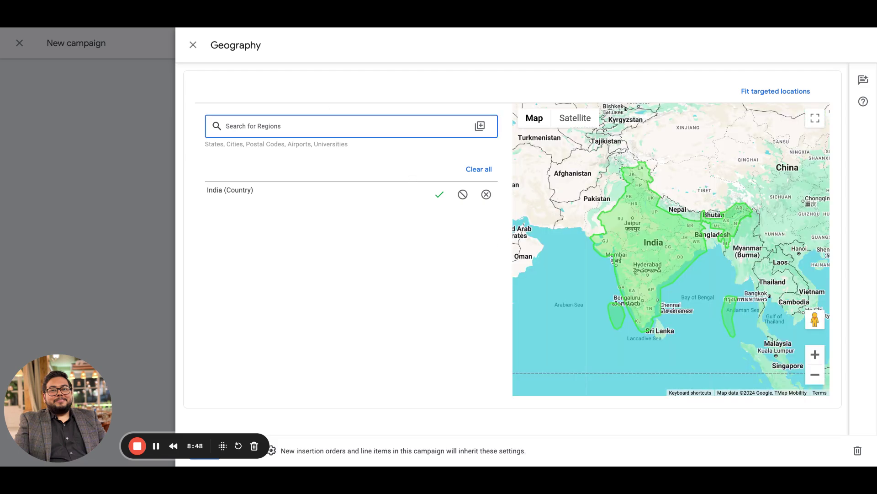
type("Delhi")
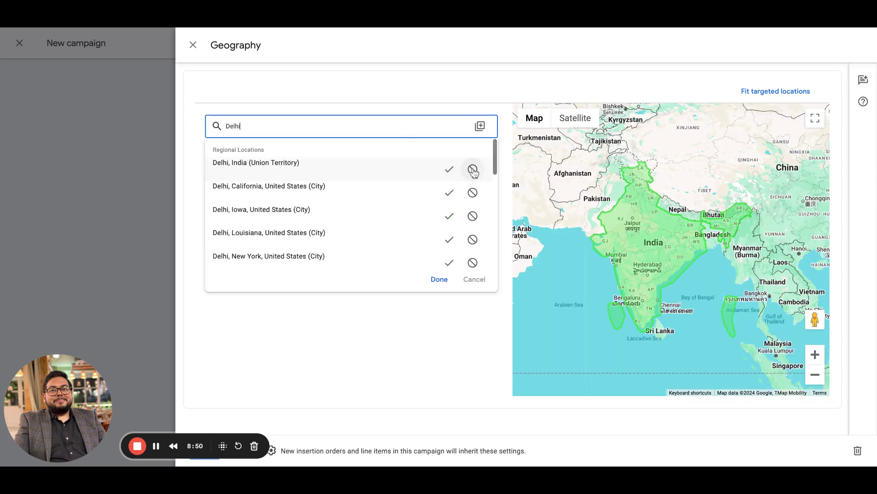
left_click(472, 170)
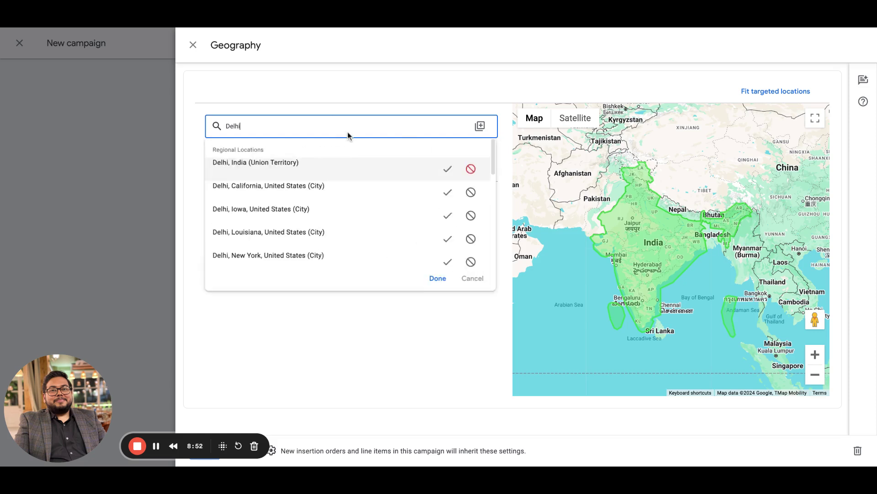
Step: Exclude Mumbai city, Mumbai City district and Chennai city from the targeting
left_click(375, 119)
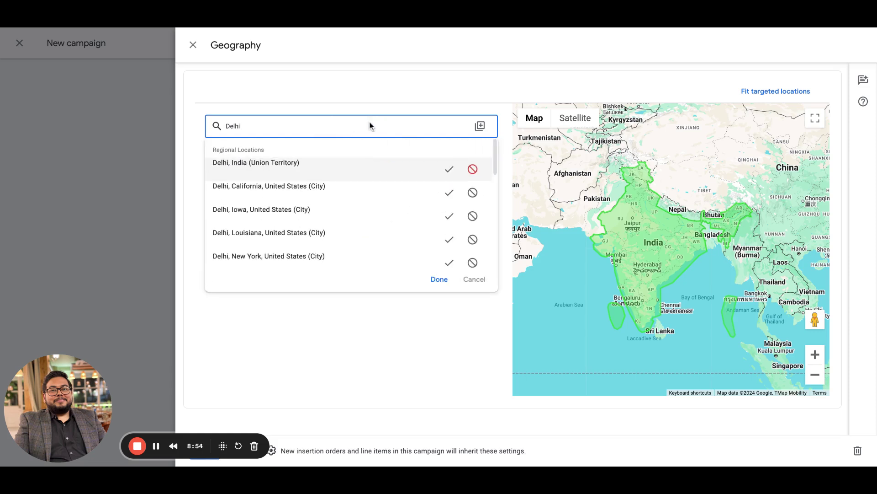
key("ctrl+a")
type("mumbai")
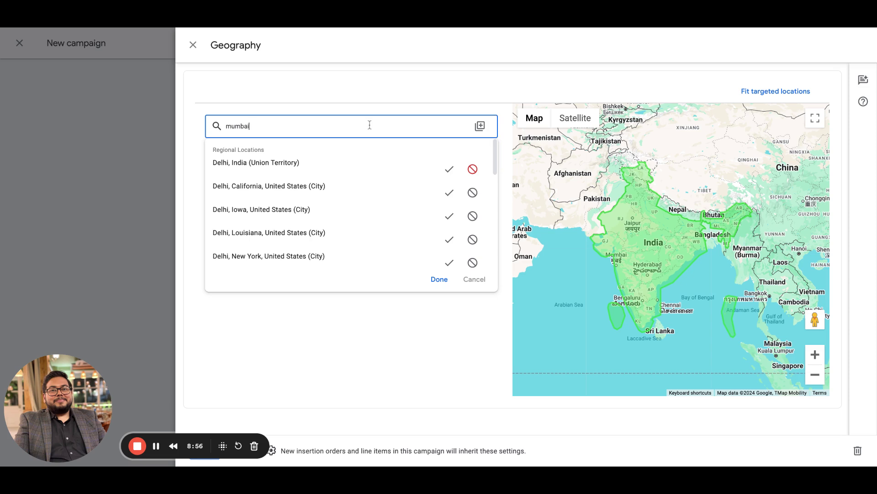
left_click(478, 169)
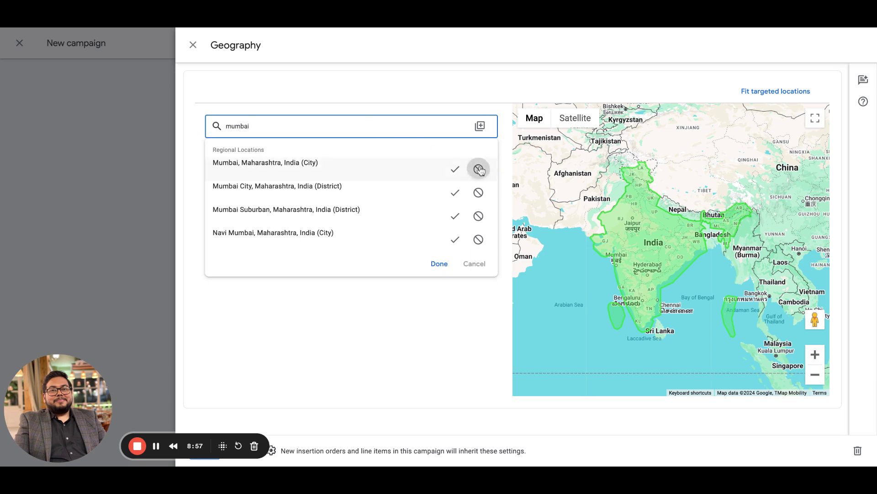
left_click(478, 192)
left_click(389, 122)
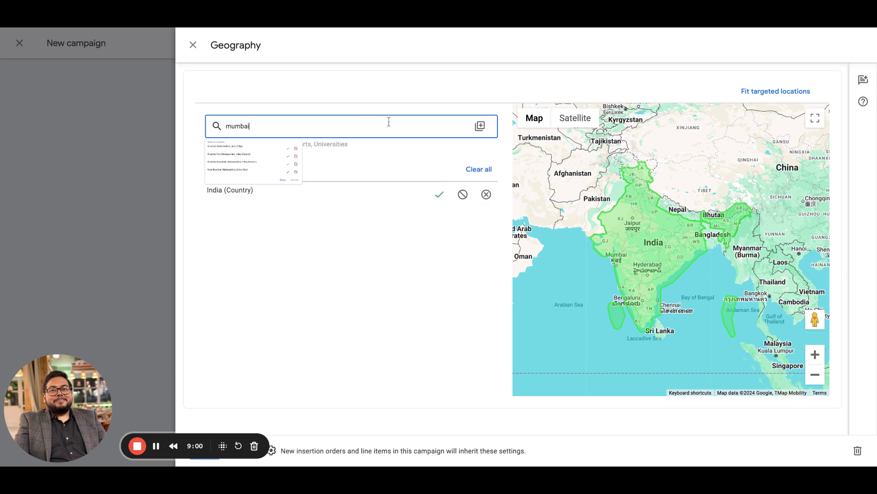
double_click(278, 128)
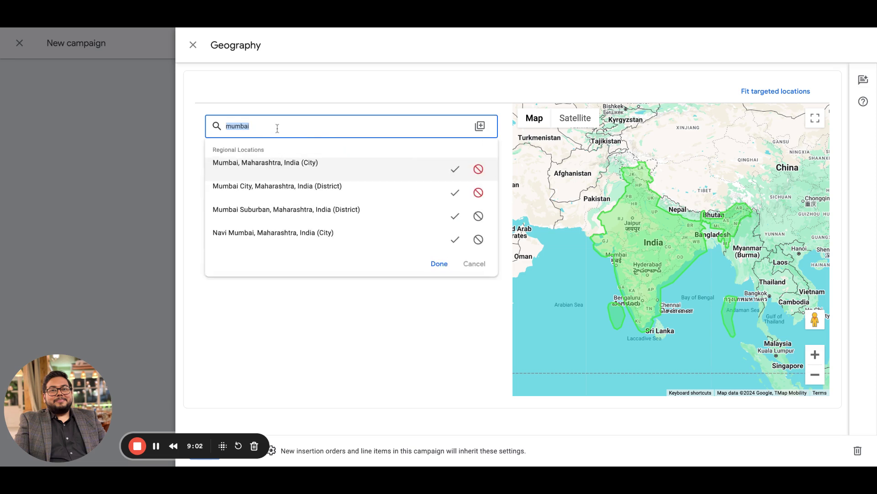
type("chenna")
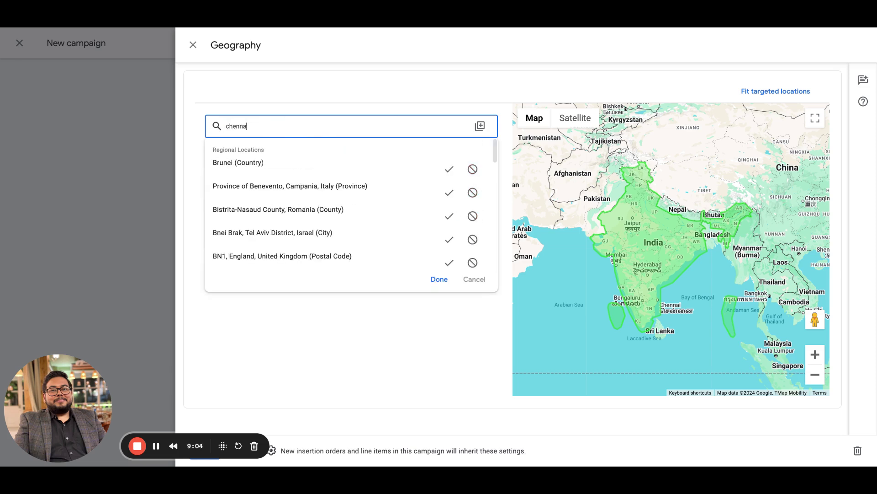
type("i")
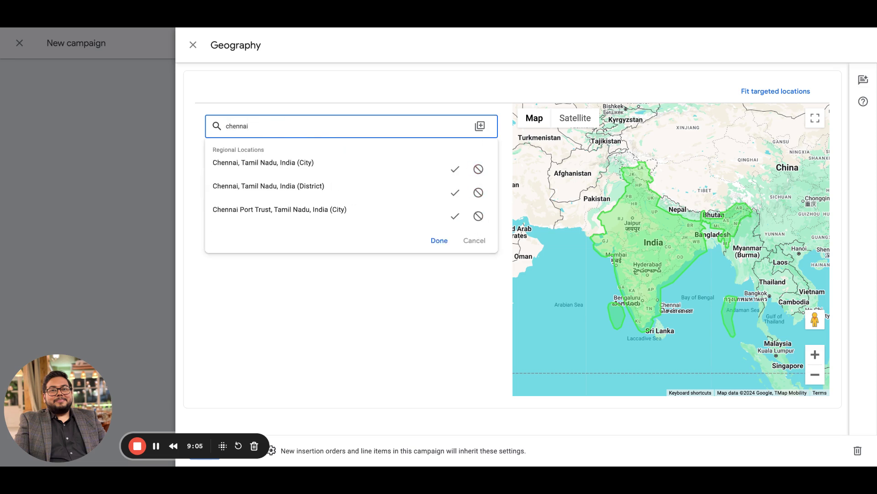
left_click(479, 169)
left_click(446, 241)
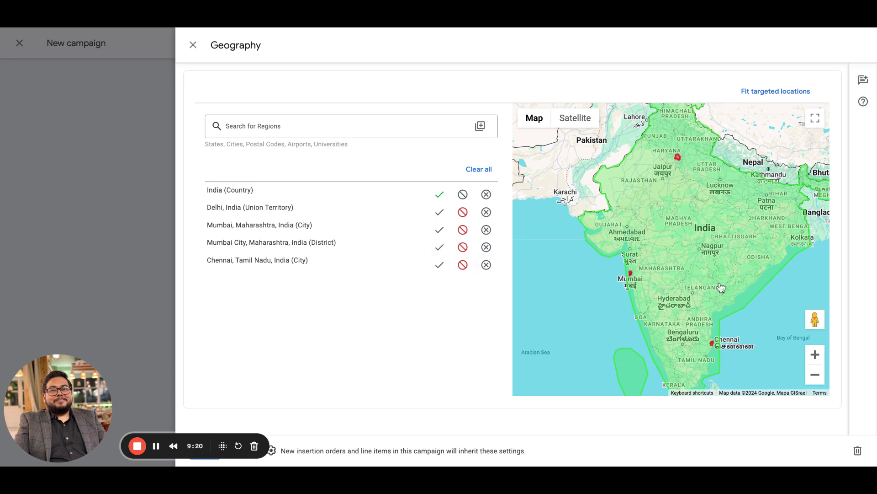
Step: Search for Gujarat and exclude Gujarat state from the geography targeting
left_click(357, 128)
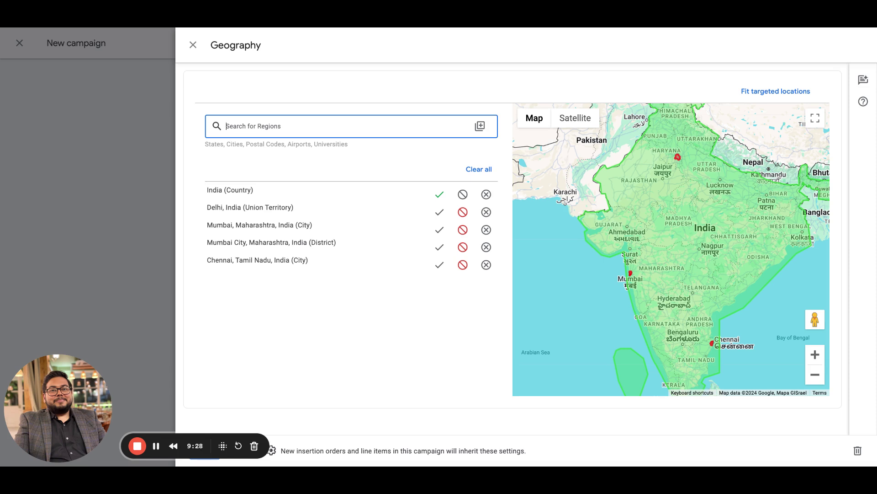
type("gujrat")
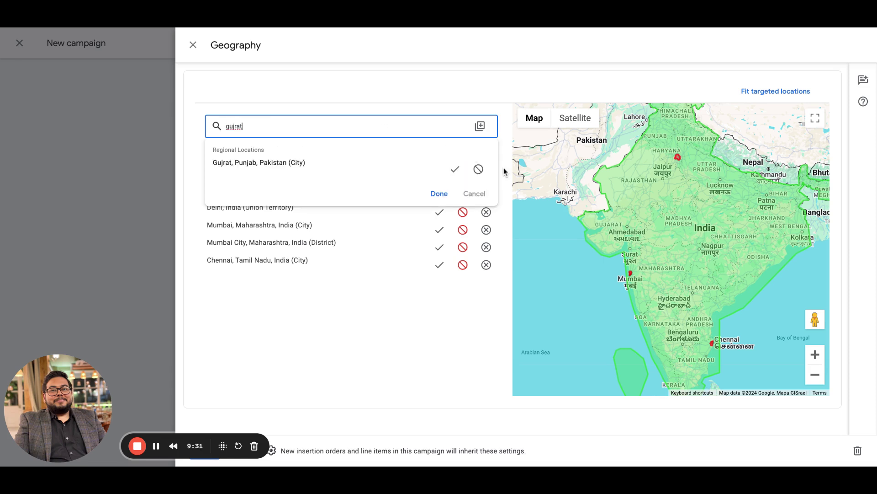
key("BackSpace")
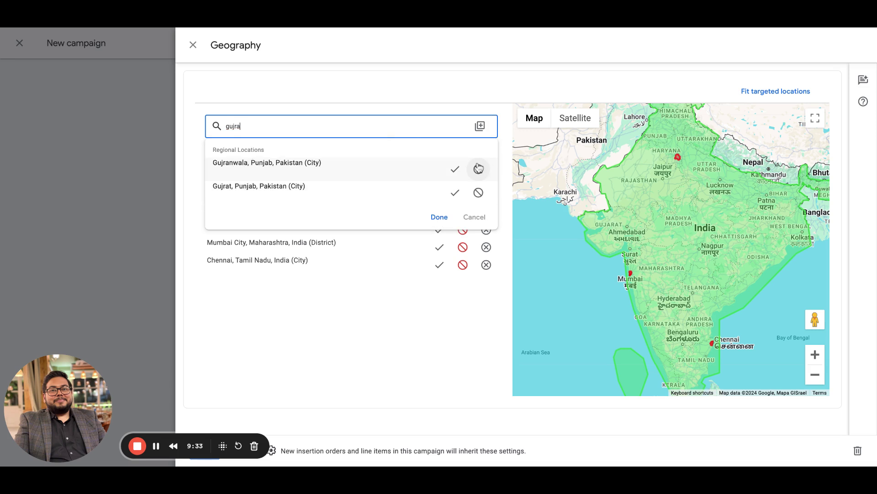
key("BackSpace")
key("BackSpace")
type("arat")
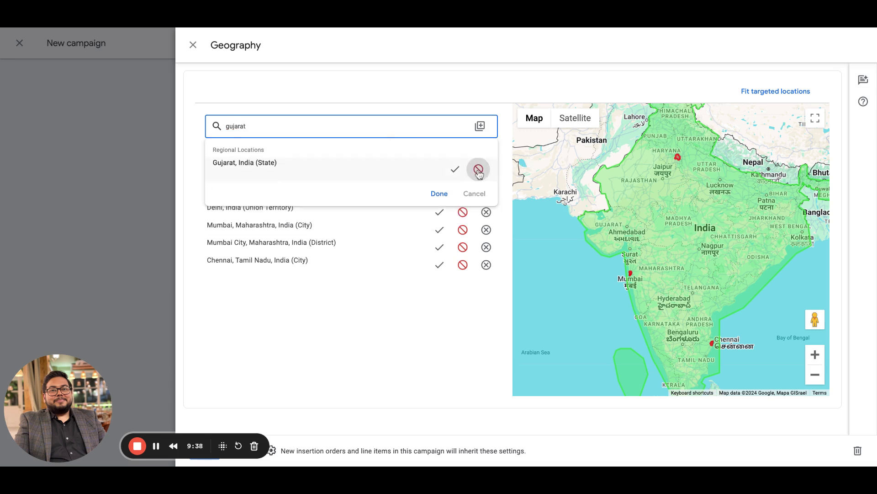
left_click(444, 194)
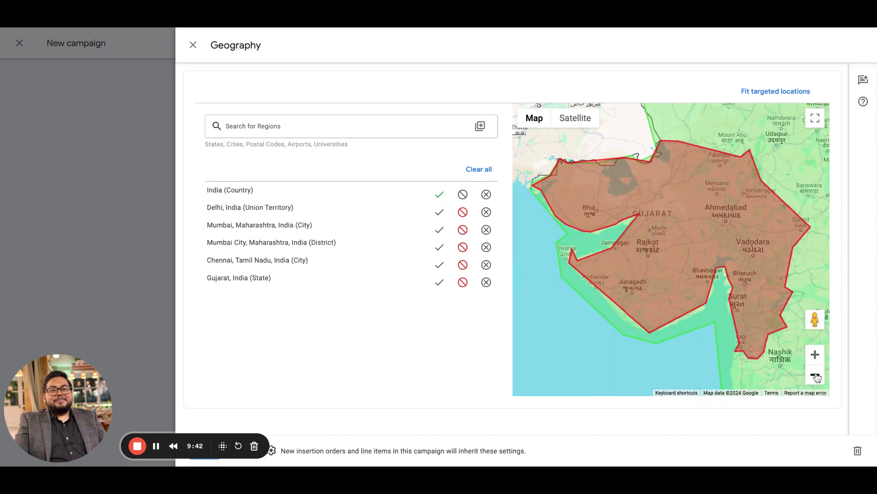
Step: Recentre the map on India and apply the geography settings
left_click(816, 375)
left_click(816, 375)
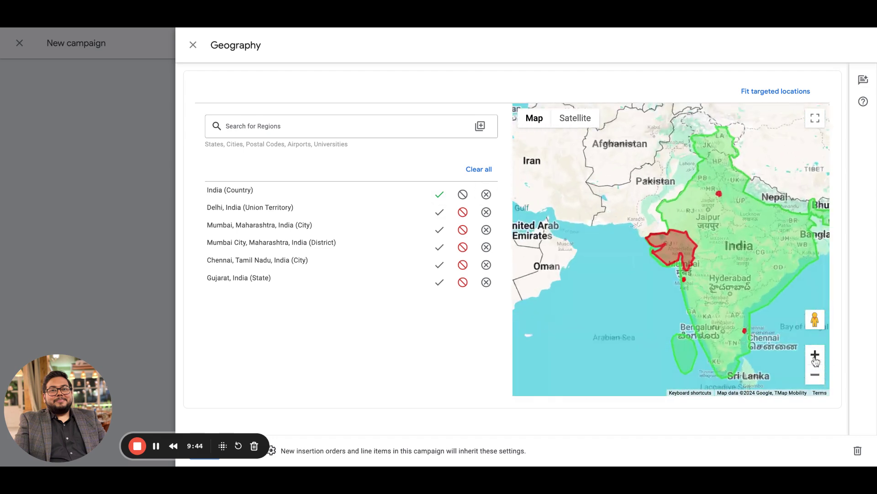
left_click(815, 354)
left_click_drag(666, 250, 614, 253)
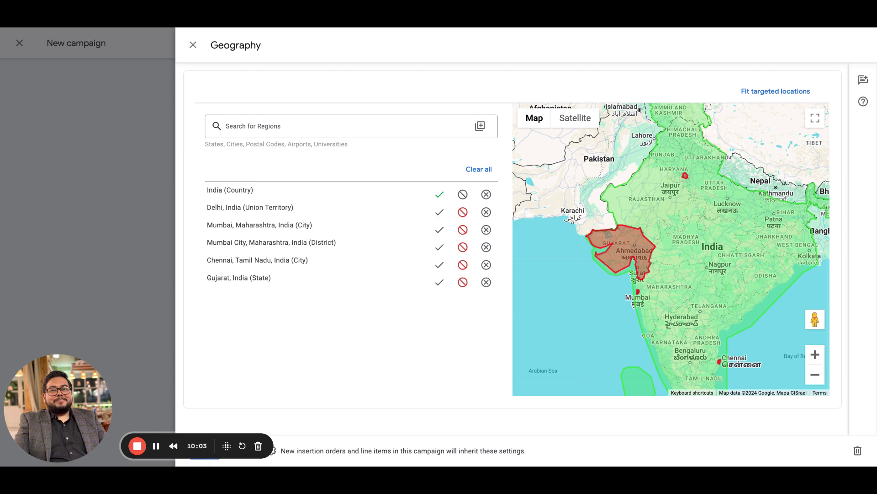
left_click(203, 457)
Step: Target English as the only language and expand the full sensitive category exclusion list
scroll(246, 356, "down", 3)
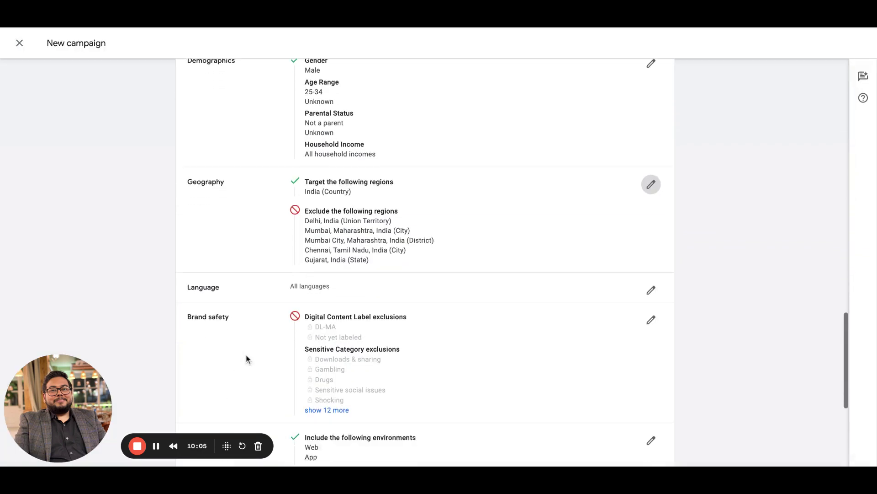
left_click(650, 223)
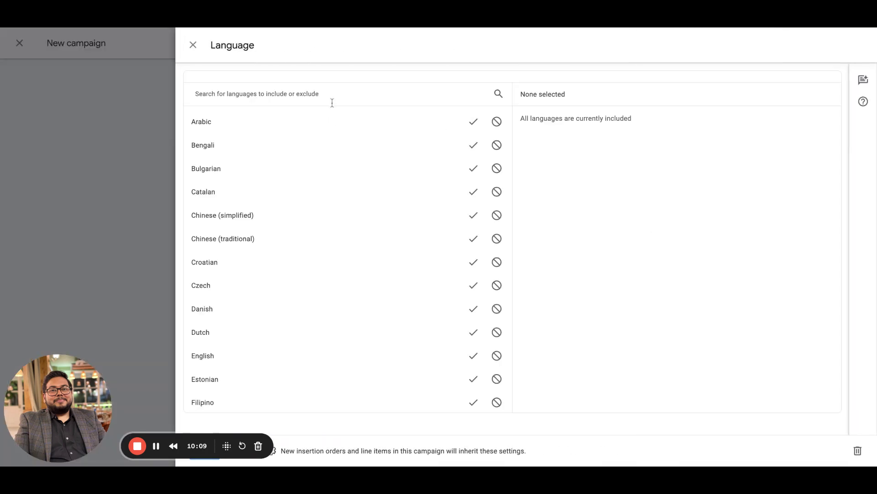
left_click(331, 99)
type("eng")
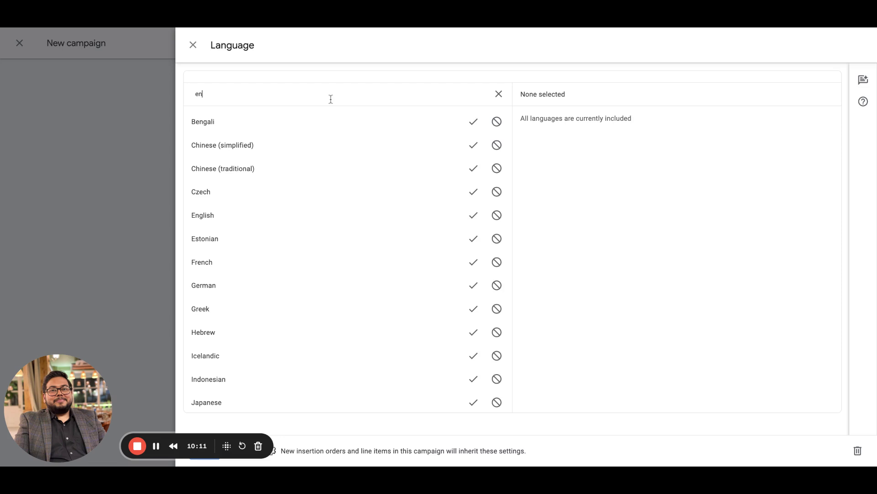
left_click(473, 145)
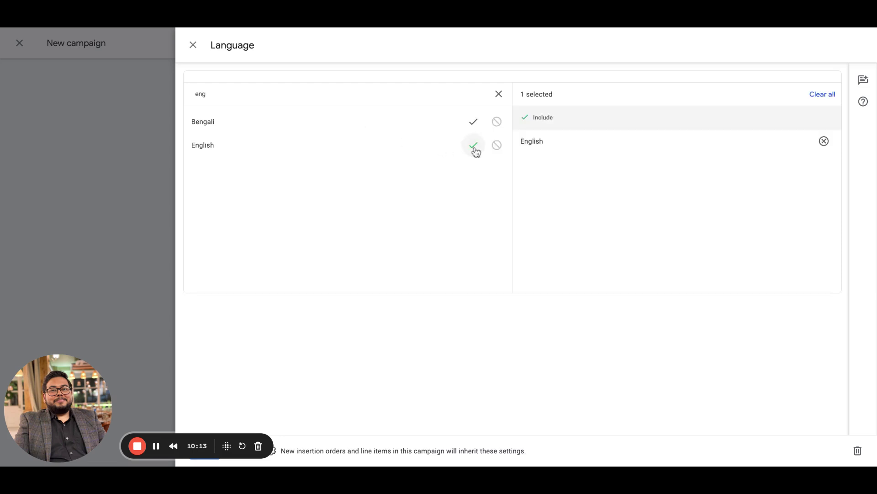
left_click(203, 457)
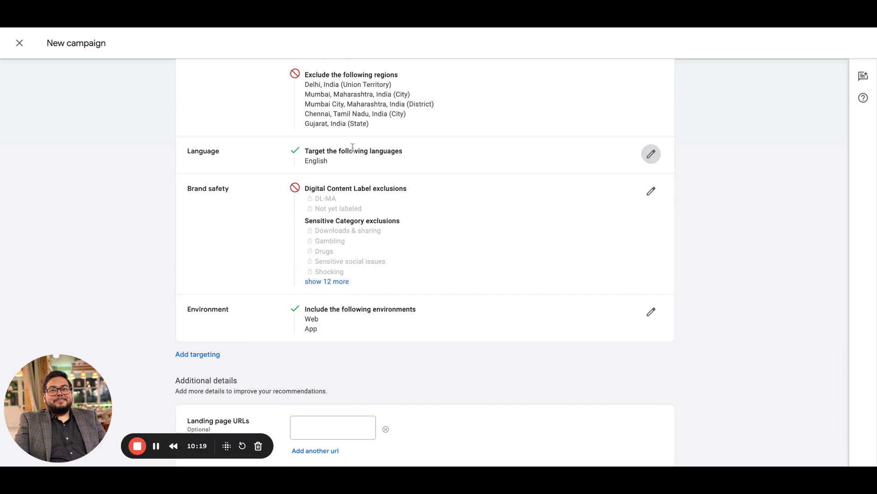
left_click(341, 281)
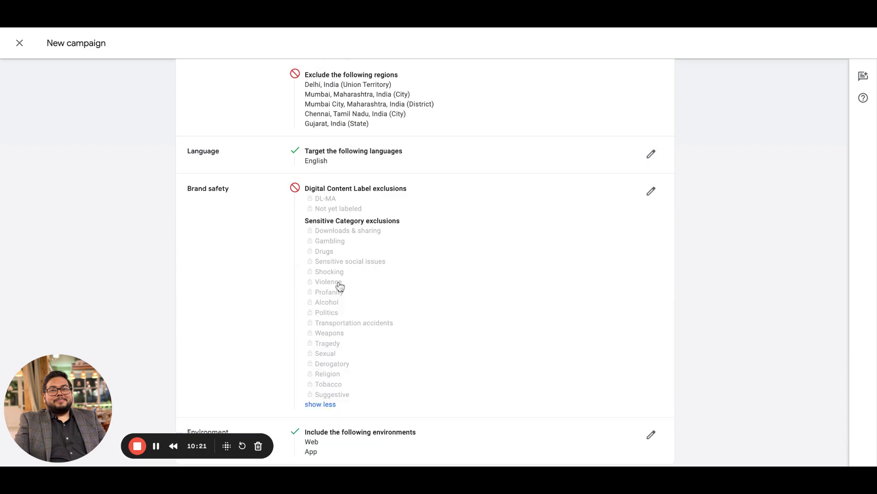
scroll(340, 286, "down", 3)
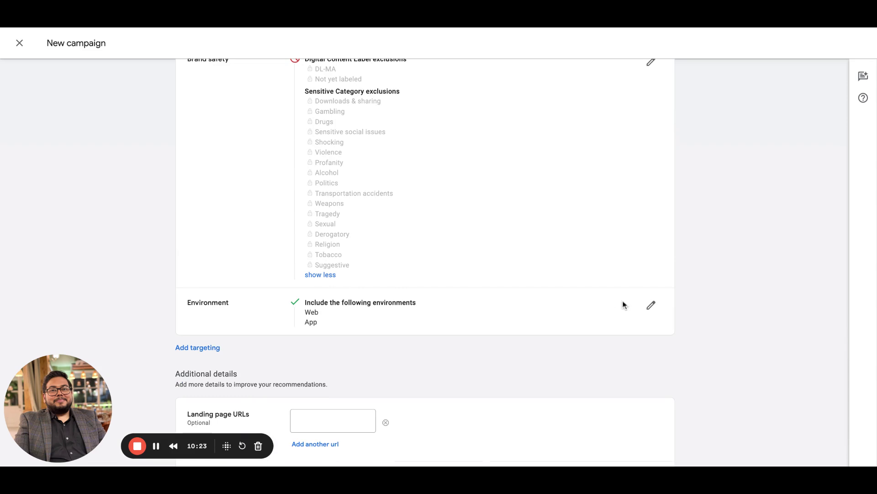
Step: Edit the Environment targeting and uncheck App, leaving Web checked
left_click(652, 306)
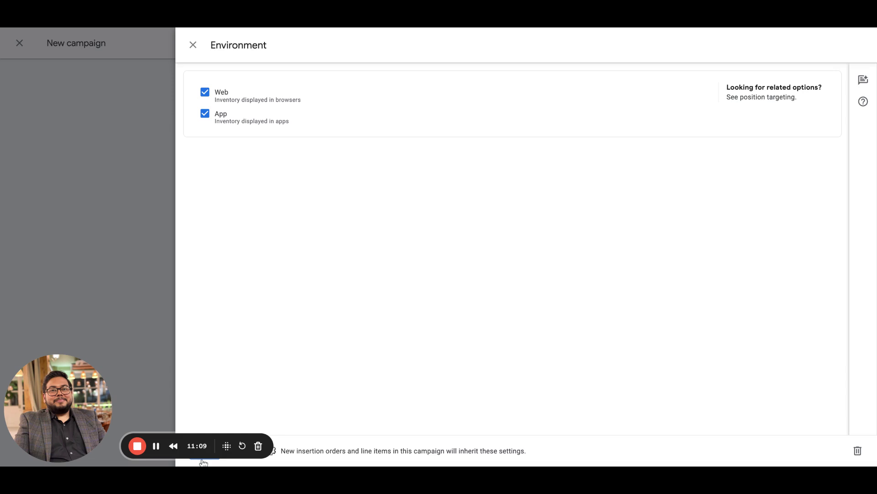
left_click(229, 117)
Step: Apply the Web-only environment and review the 'test' campaign's targeting summary
left_click(203, 462)
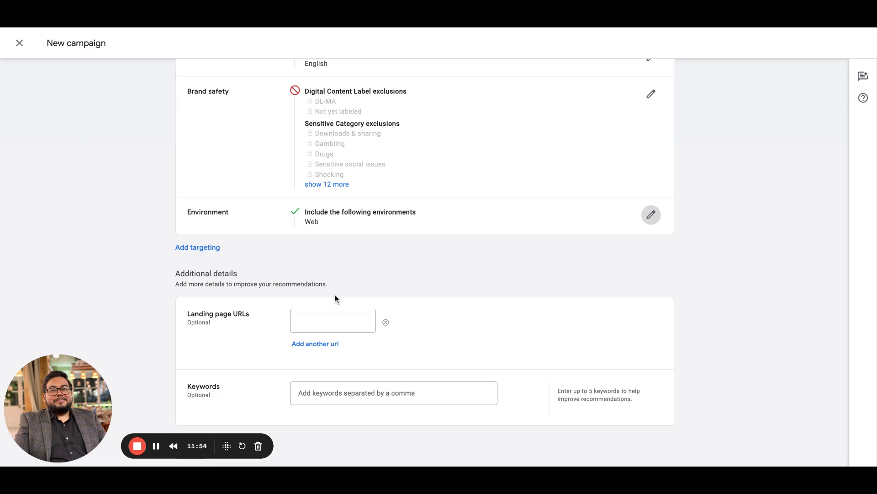
scroll(335, 295, "up", 1)
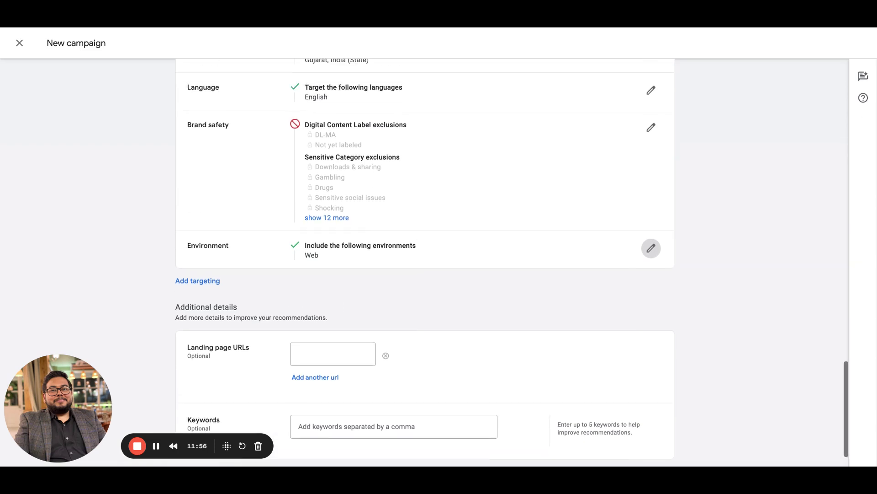
scroll(334, 293, "down", 1)
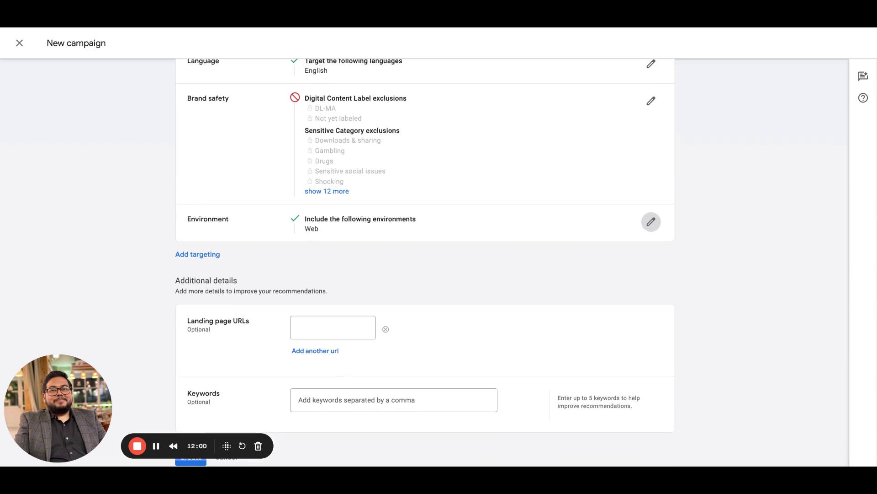
scroll(425, 274, "up", 15)
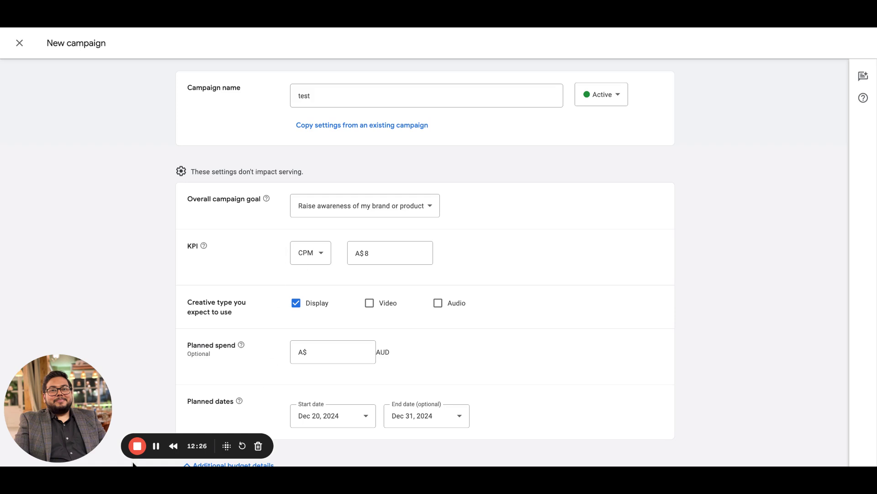
scroll(298, 198, "down", 10)
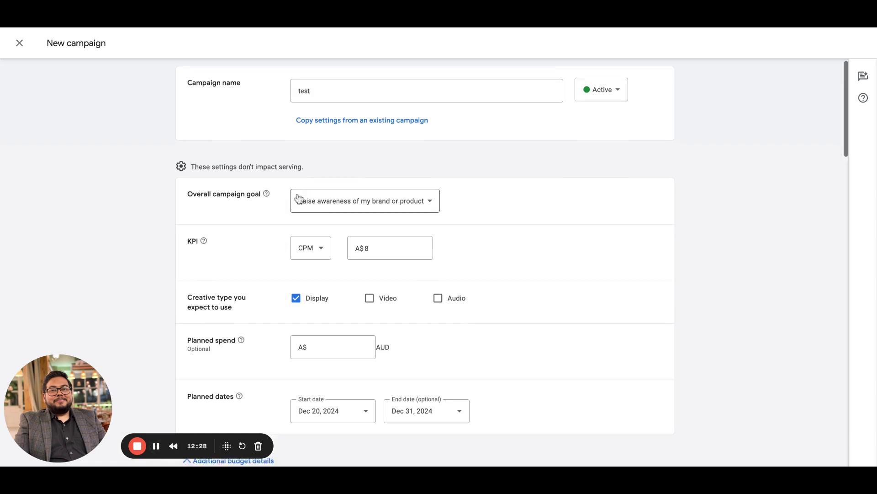
scroll(190, 394, "down", 7)
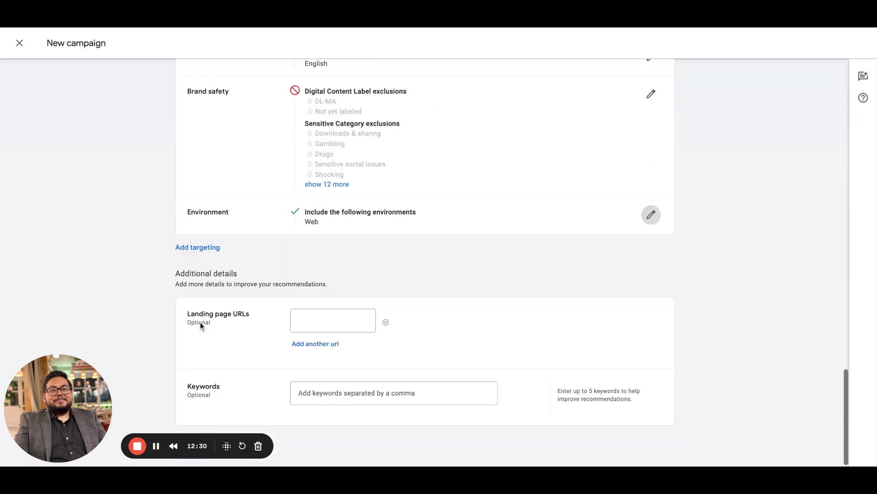